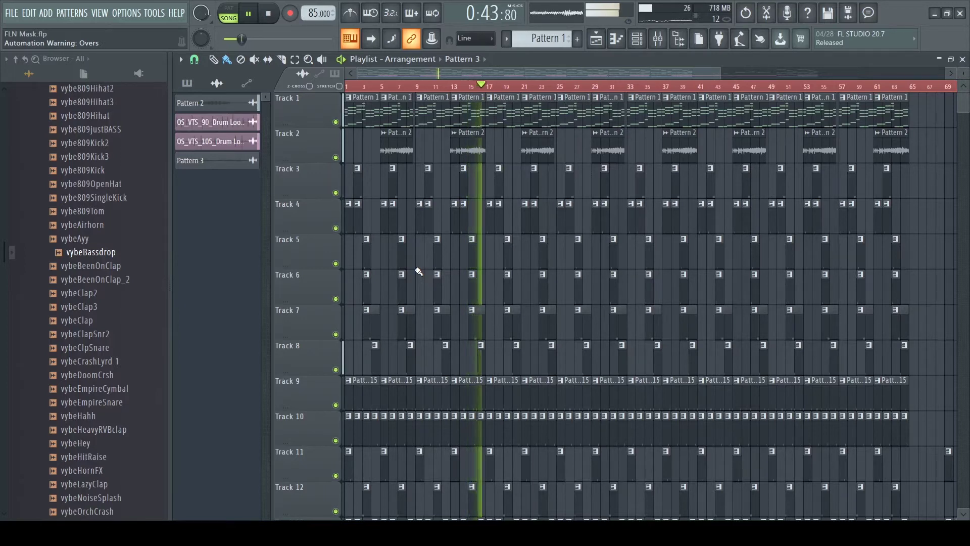
Step: Stop playback, solo Track 1 in the playlist, and play it from the start
key(space)
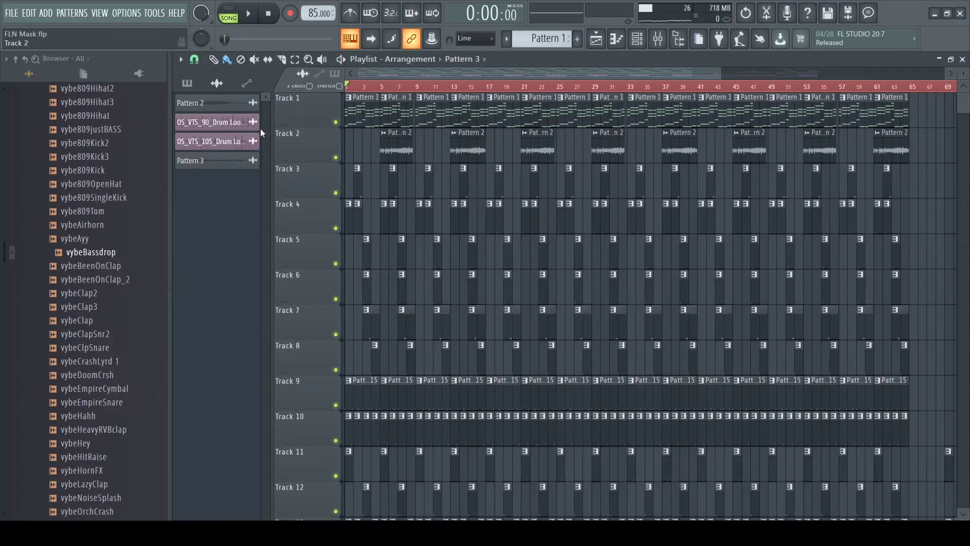
right_click(336, 123)
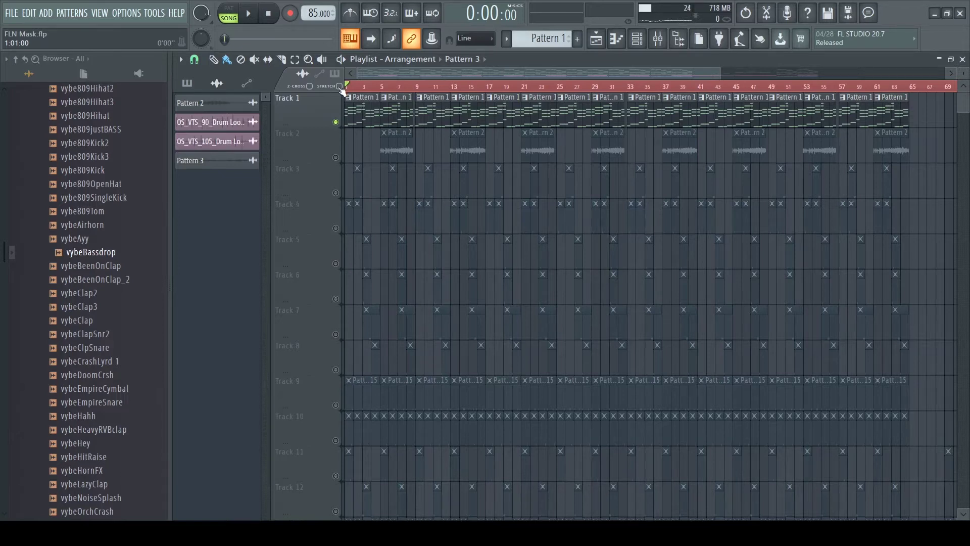
key(space)
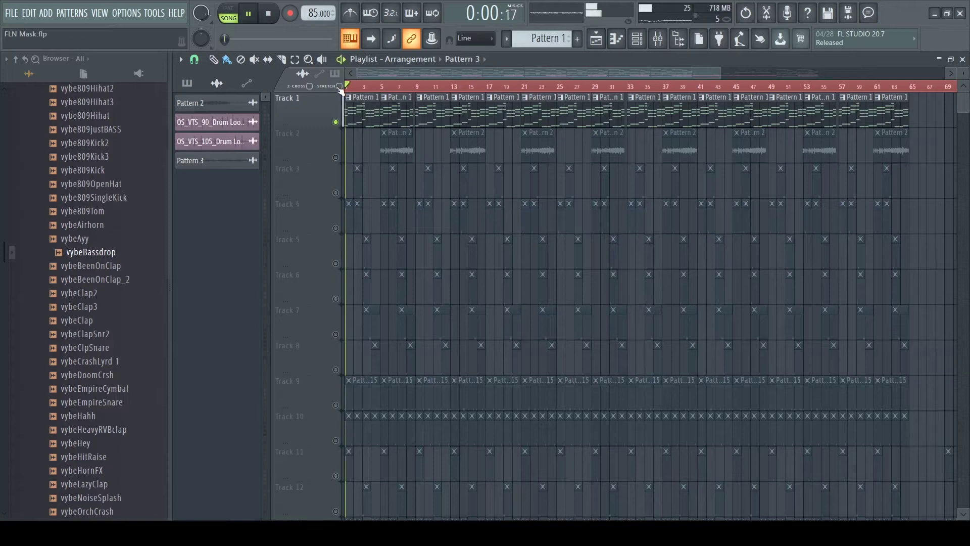
key(F5)
key(space)
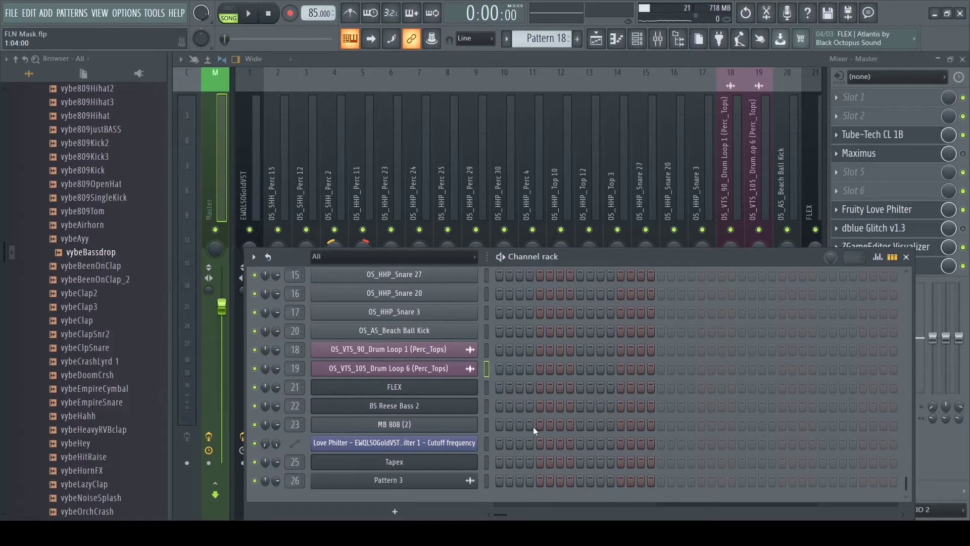
Step: Open the EWQLSOGoldVST channel's instrument from the channel rack to view it, and return to the playlist
scroll(533, 426, up, 8)
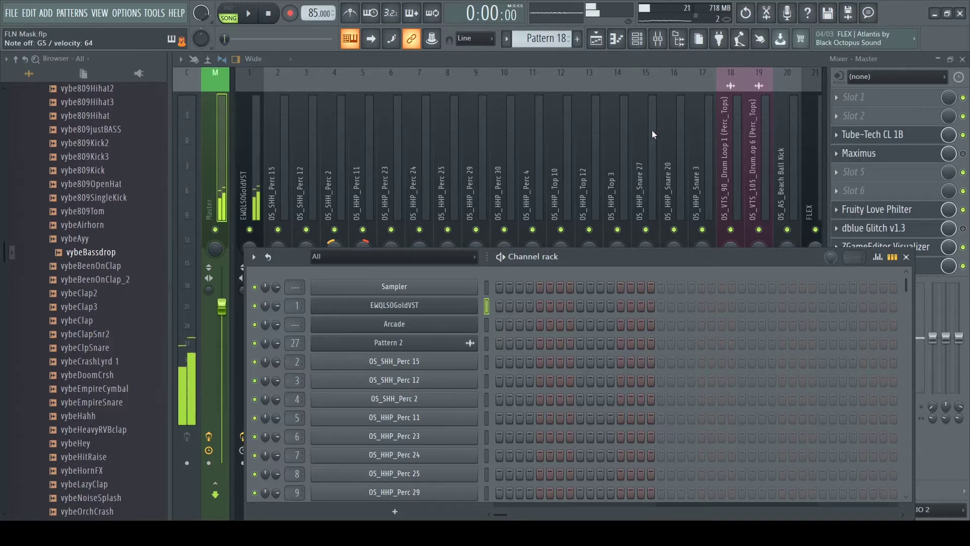
click(394, 305)
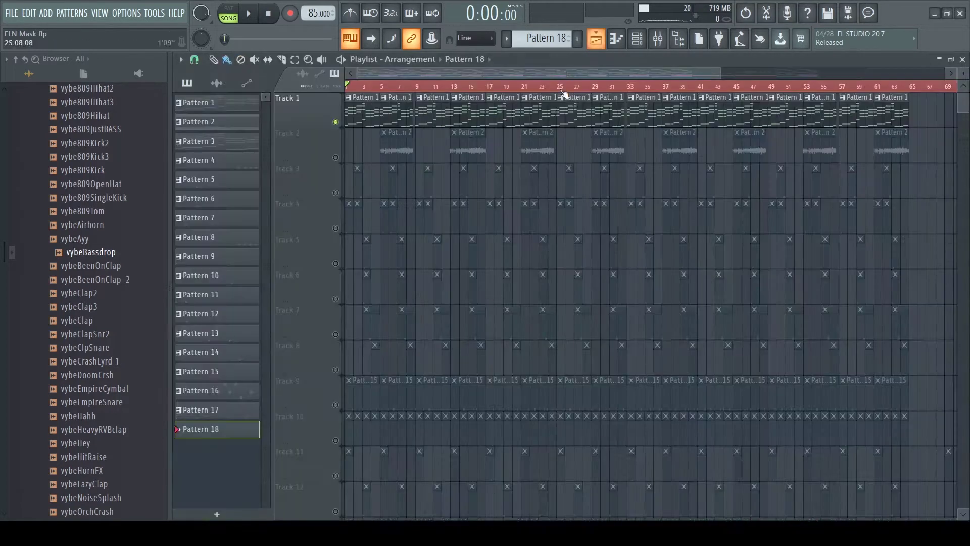
key(F6)
key(F6)
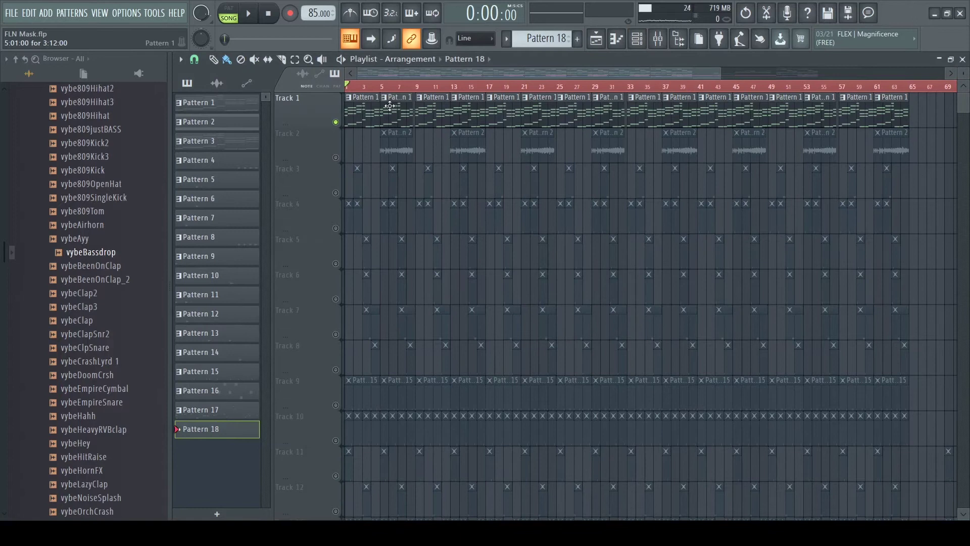
Step: Open Pattern 1 in the piano roll and play it back to examine the EWQLSOGoldVST chord notes
double_click(366, 107)
drag(491, 71, 265, 80)
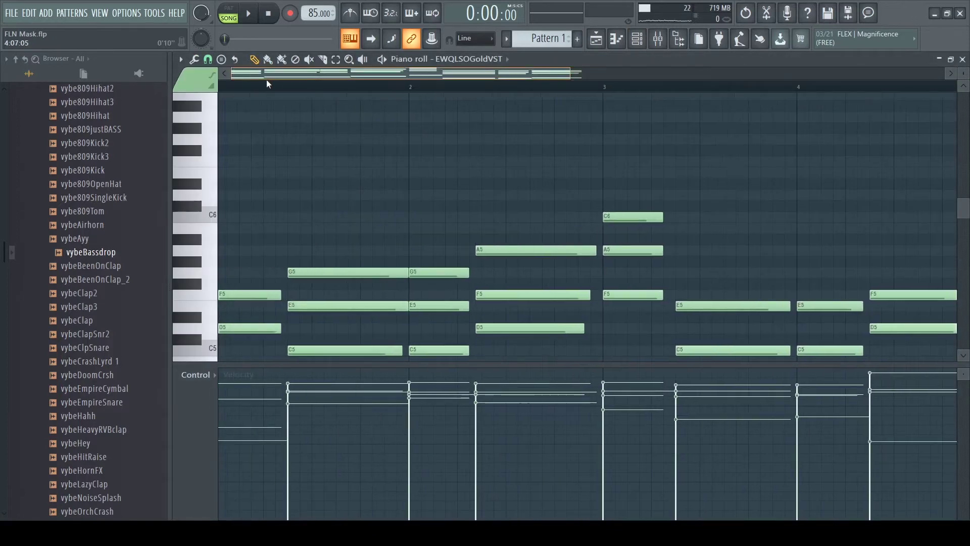
scroll(248, 108, down, 4)
key(space)
scroll(403, 156, down, 1)
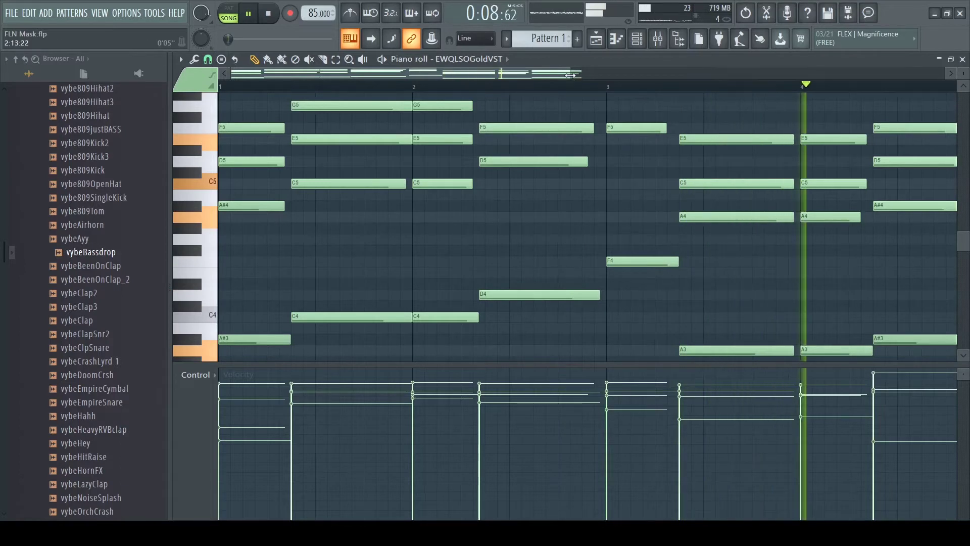
scroll(711, 90, down, 2)
scroll(711, 89, down, 1)
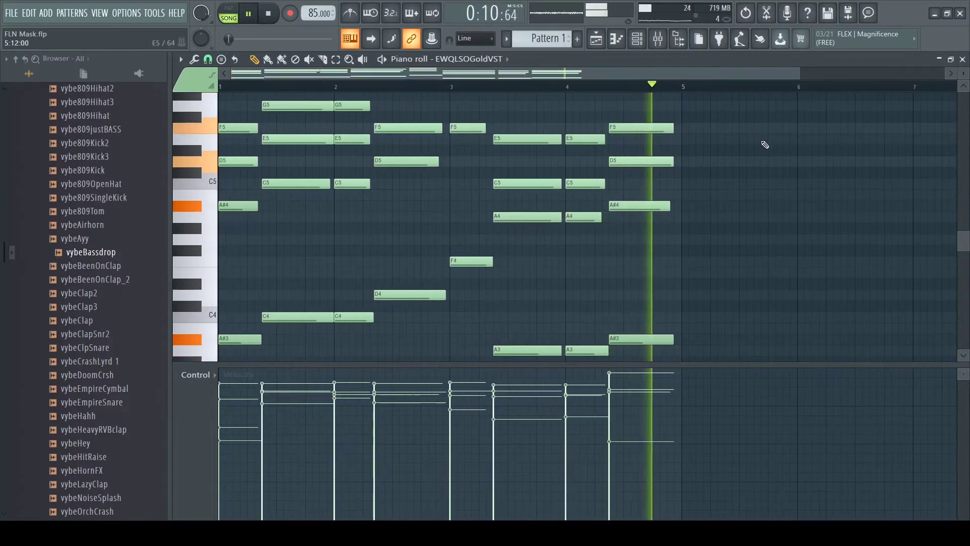
key(space)
key(F5)
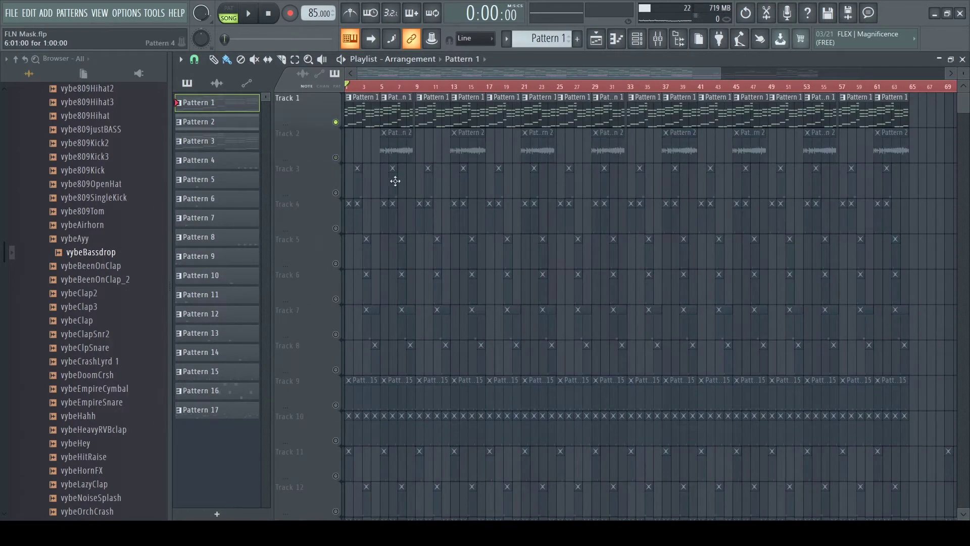
Step: Unmute Track 2 and play the arrangement from about bar 4 to hear Pattern 2 with Pattern 1
scroll(385, 174, down, 11)
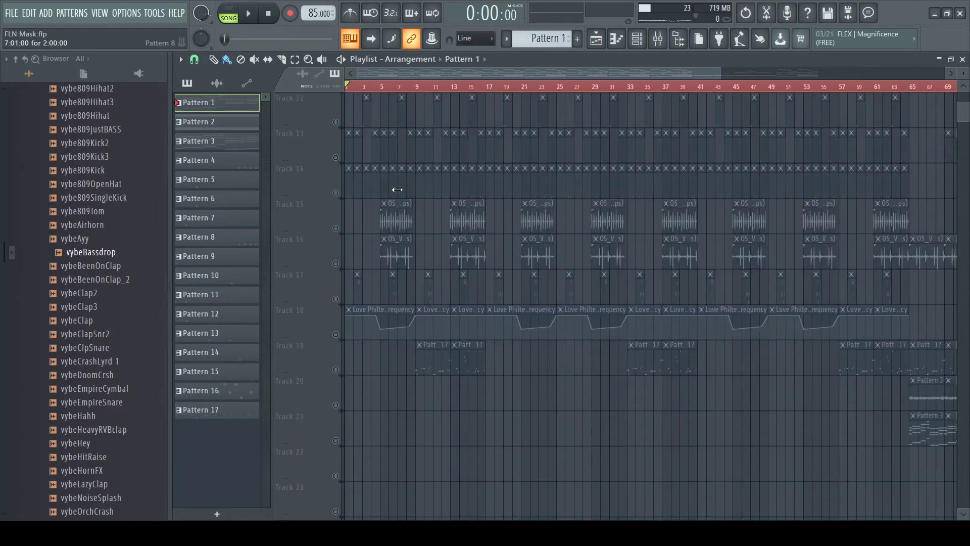
scroll(397, 190, up, 11)
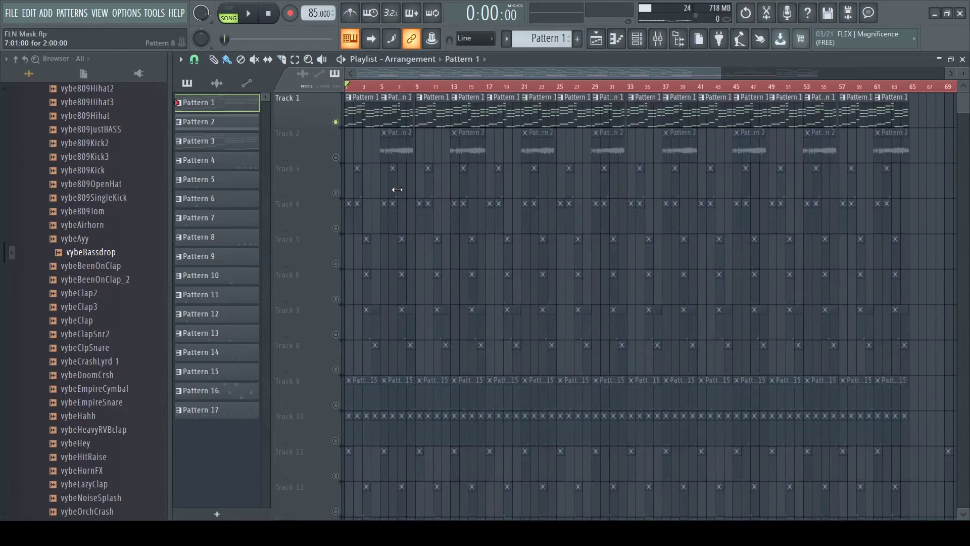
click(337, 159)
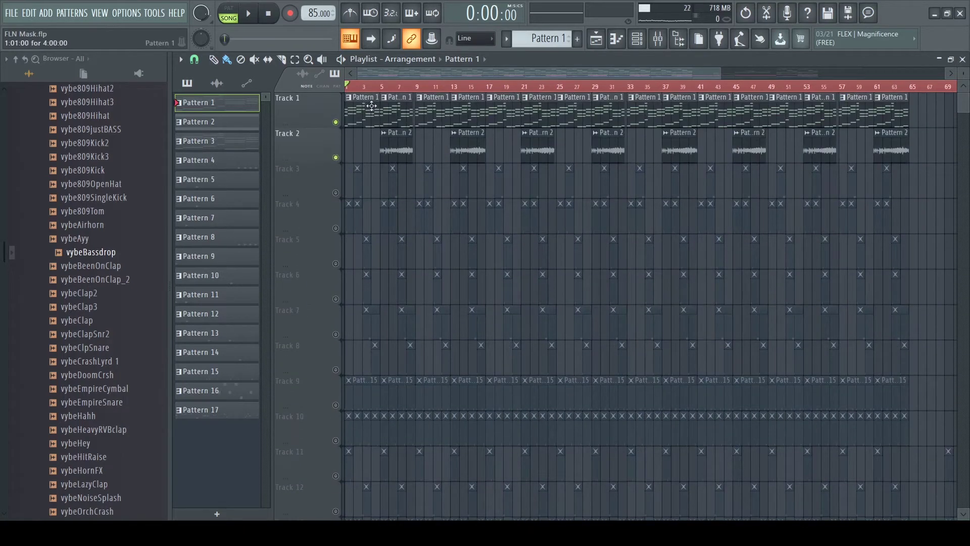
click(371, 86)
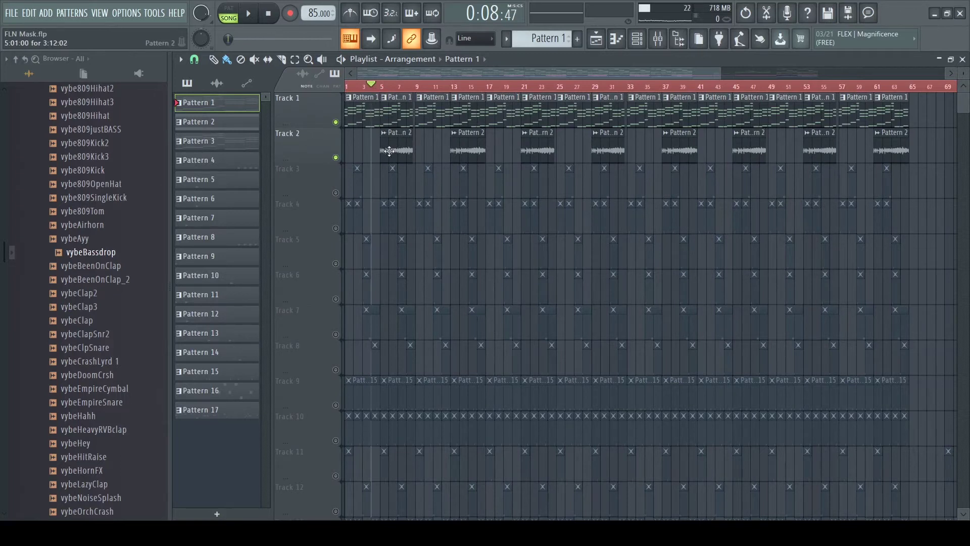
key(space)
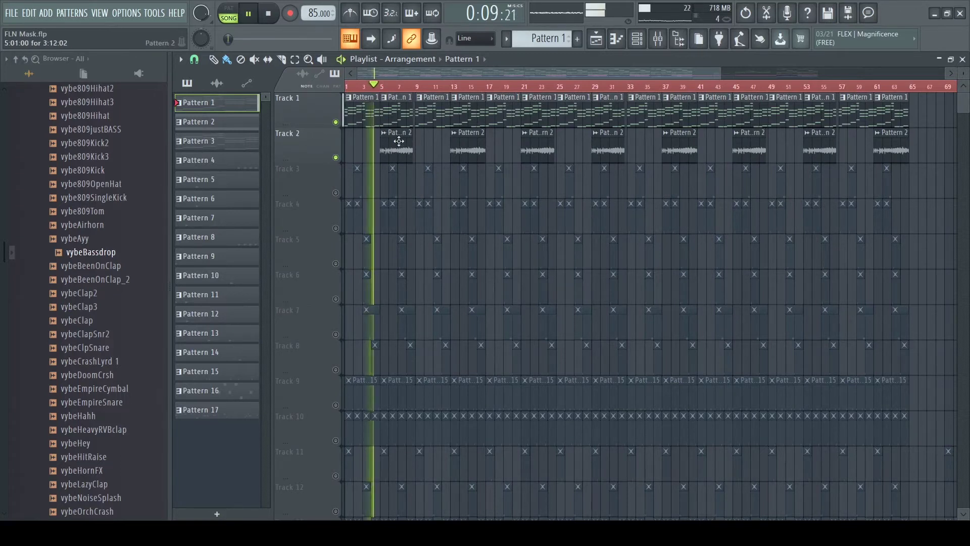
key(space)
key(space)
key(space)
key(space)
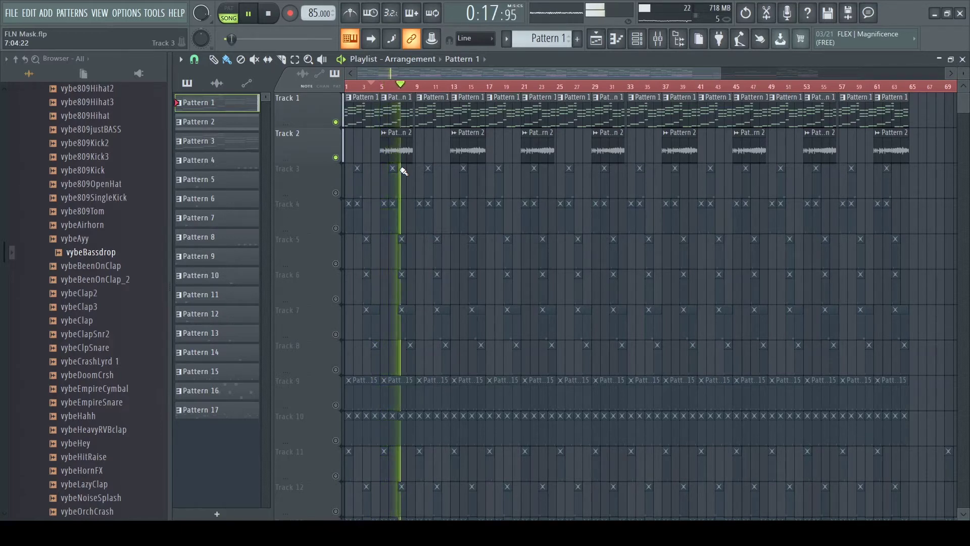
Step: Check the Pattern 2 audio channel in the channel rack and view the mixer, ending playback
key(F6)
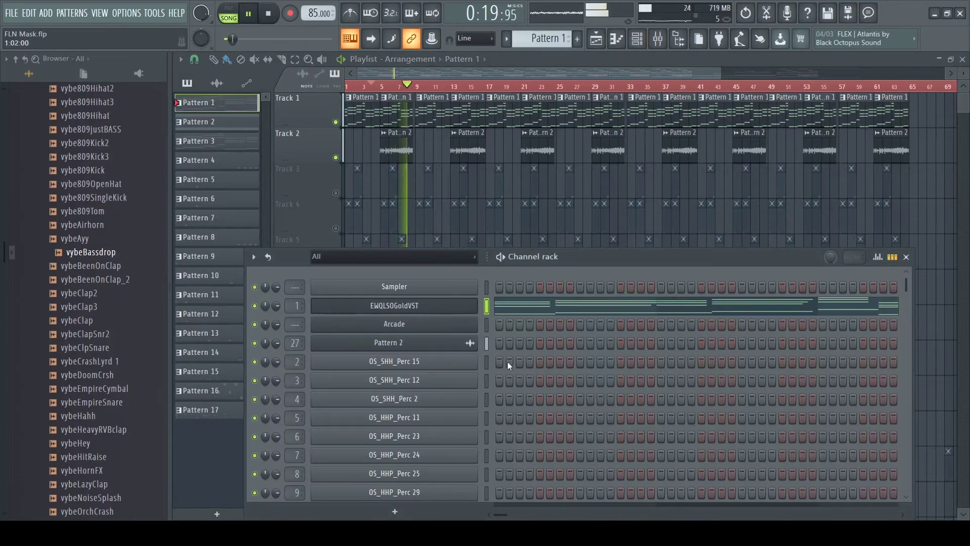
click(487, 344)
key(F9)
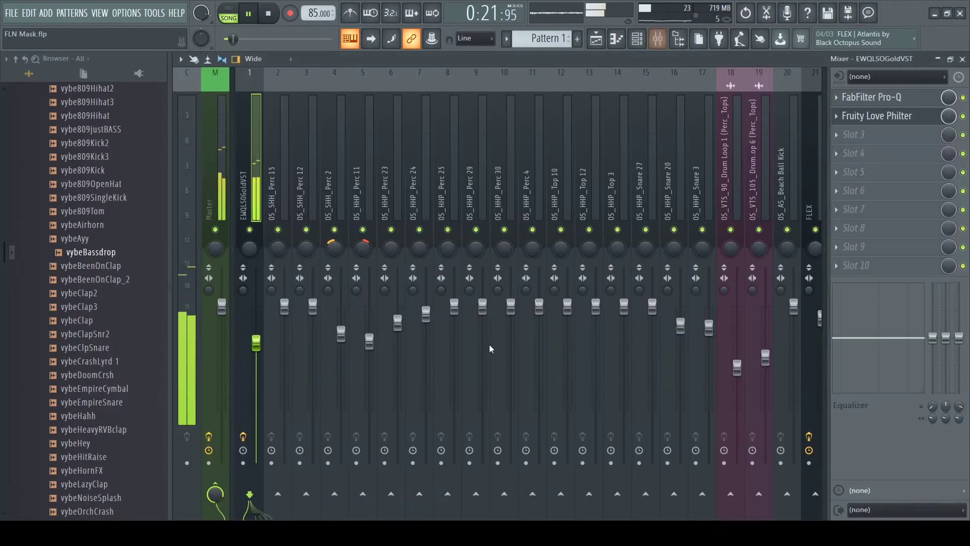
key(space)
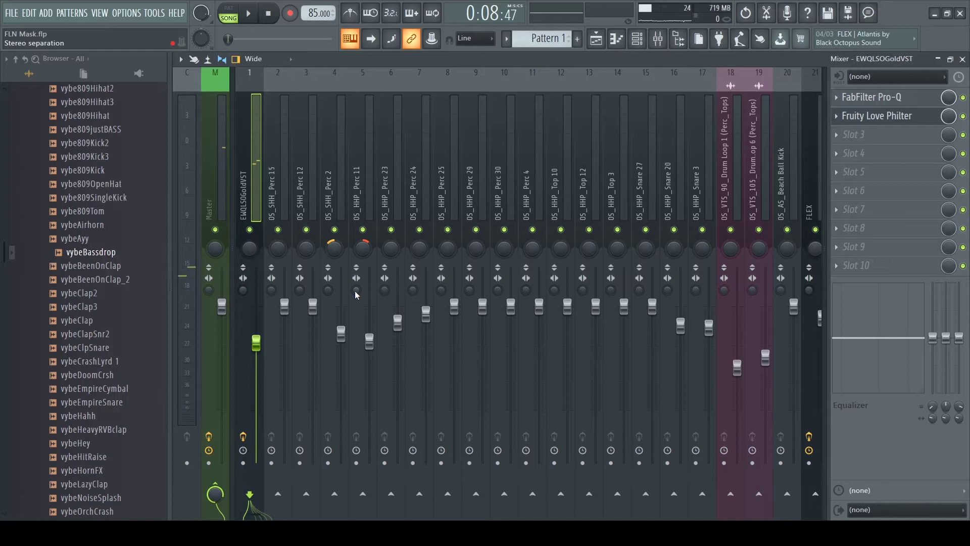
key(F5)
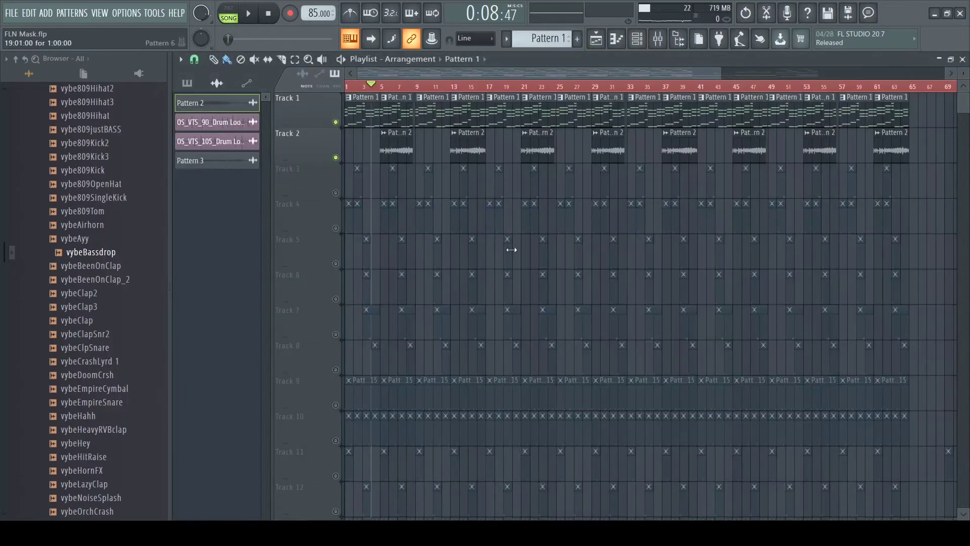
Step: Play the arrangement from bar 5 to hear the first Pattern 2 audio clip over the chords
drag(723, 72, 426, 70)
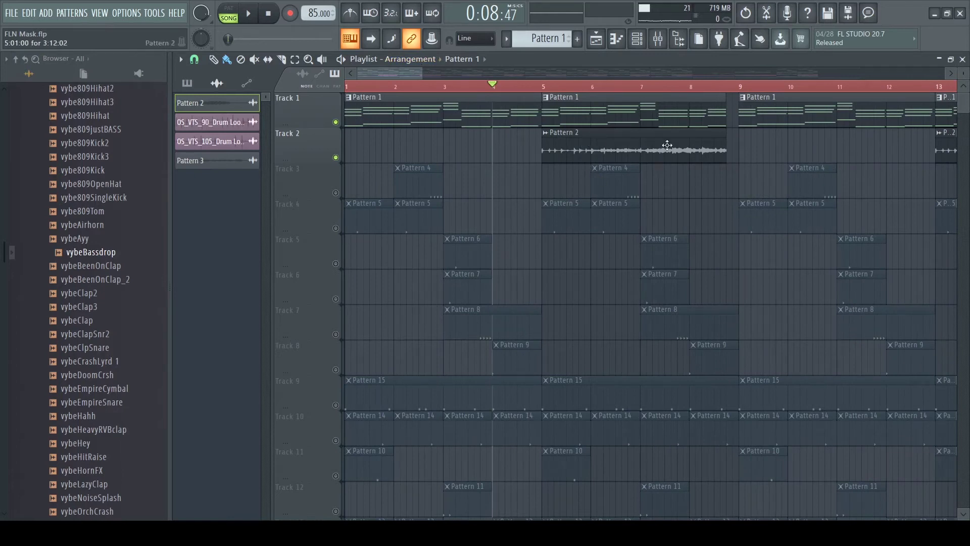
click(551, 88)
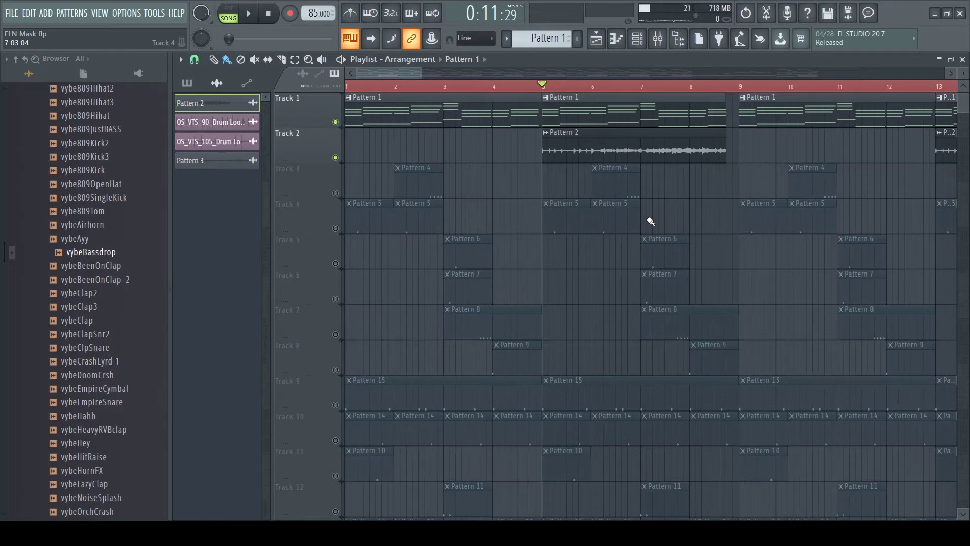
key(space)
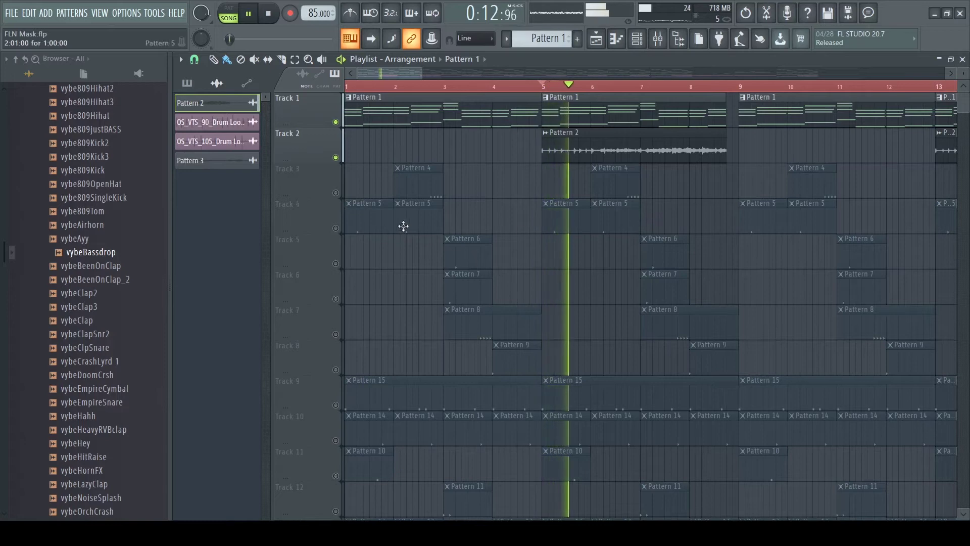
click(336, 193)
key(space)
click(336, 193)
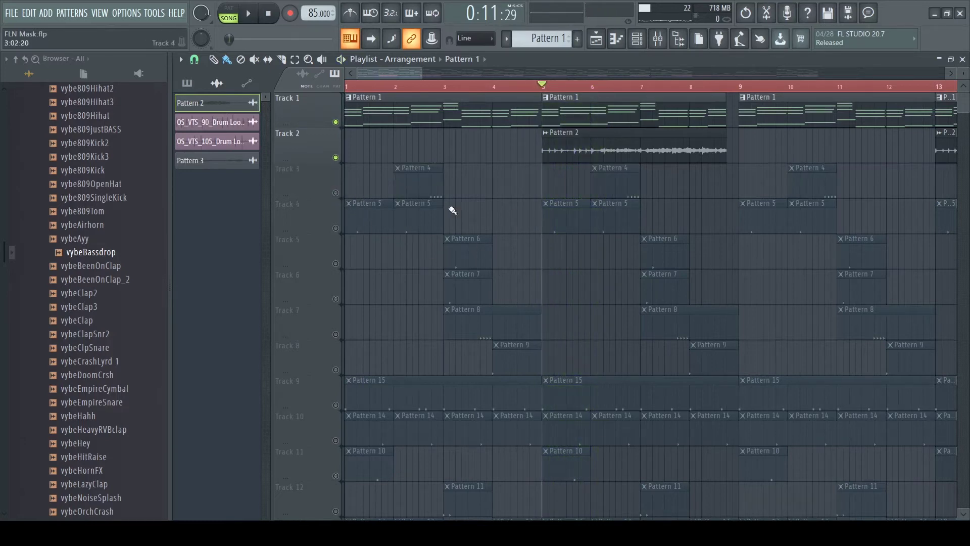
Step: Open Pattern 5 in the piano roll and examine where its OS_SHH_Perc 12 note falls
drag(420, 75, 524, 75)
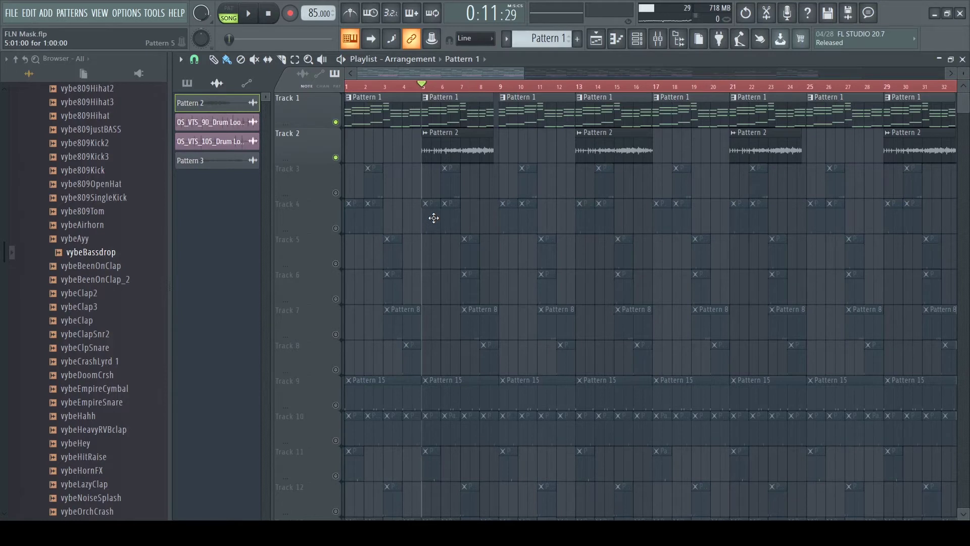
key(F7)
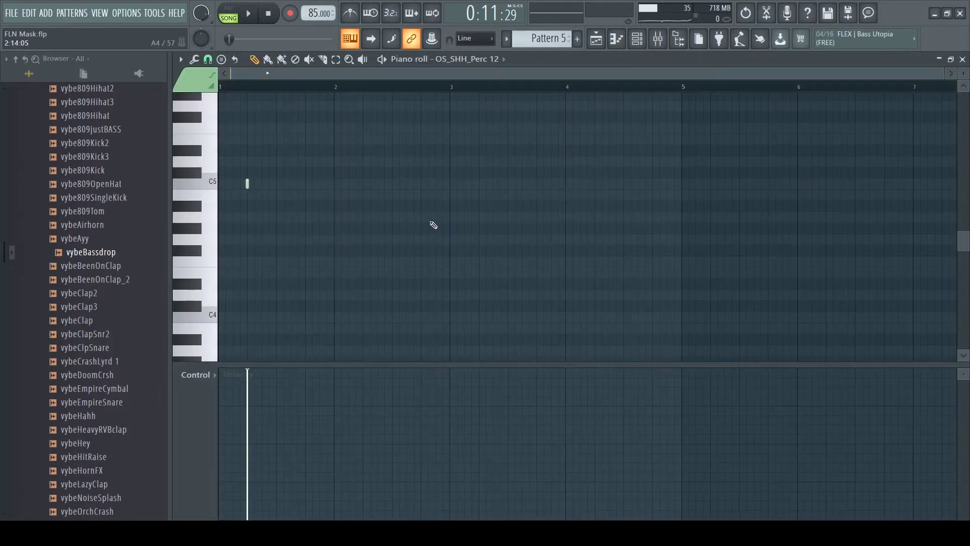
drag(941, 79, 323, 132)
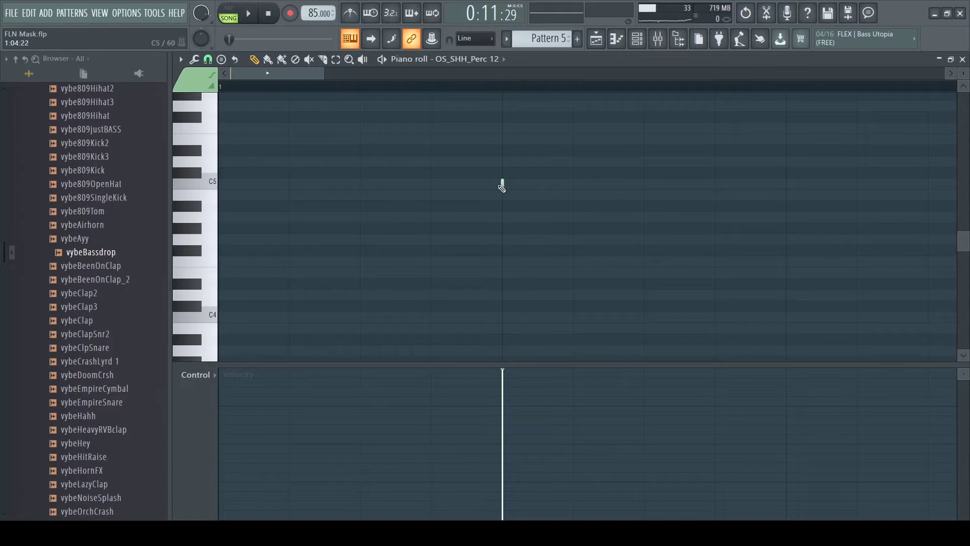
drag(325, 73, 873, 74)
key(F6)
key(F5)
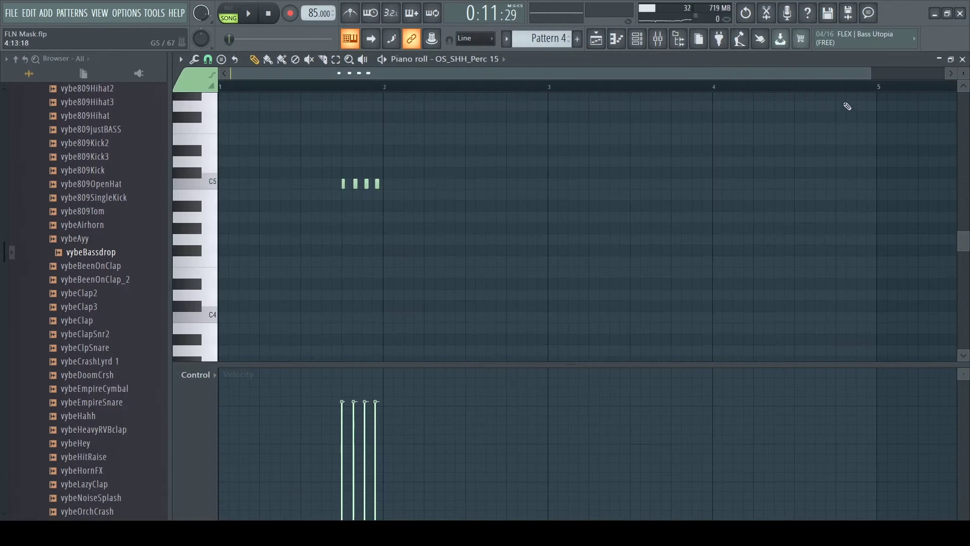
Step: Examine the OS_SHH_Perc 15 notes of Pattern 4 up close in the piano roll
scroll(876, 79, right, 2)
drag(885, 74, 393, 70)
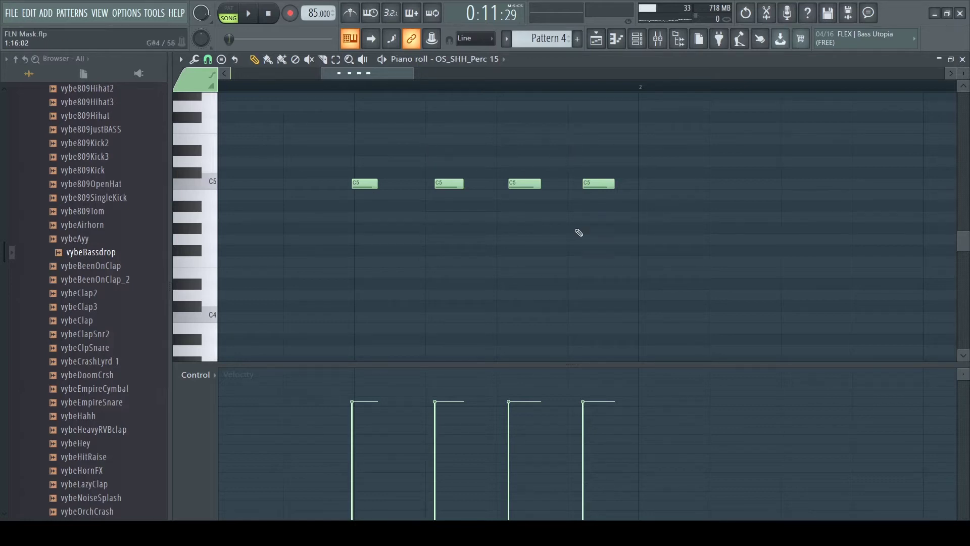
key(F6)
key(F5)
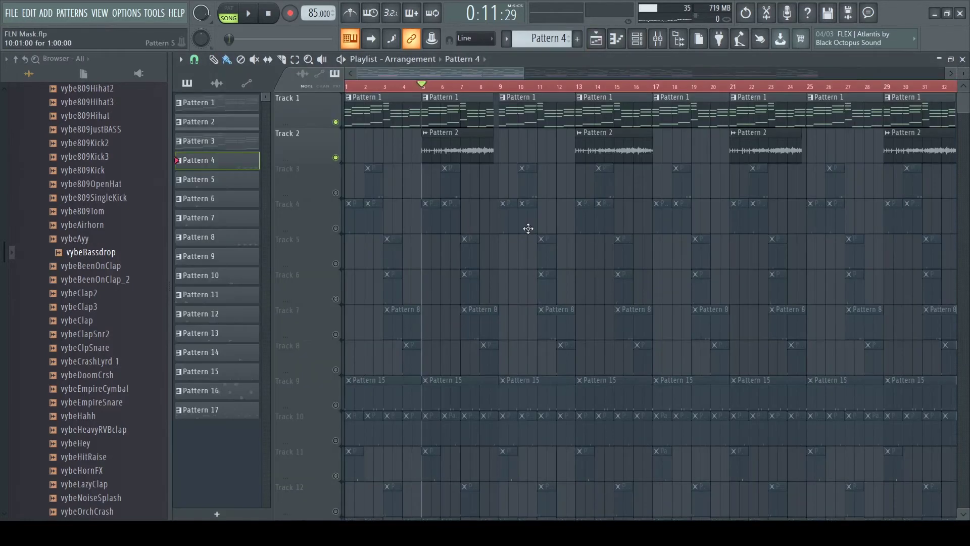
Step: Open Pattern 7 from Track 6 in the piano roll and examine its OS_HHP_Perc 11 note placement
key(F7)
key(F6)
key(F5)
double_click(471, 283)
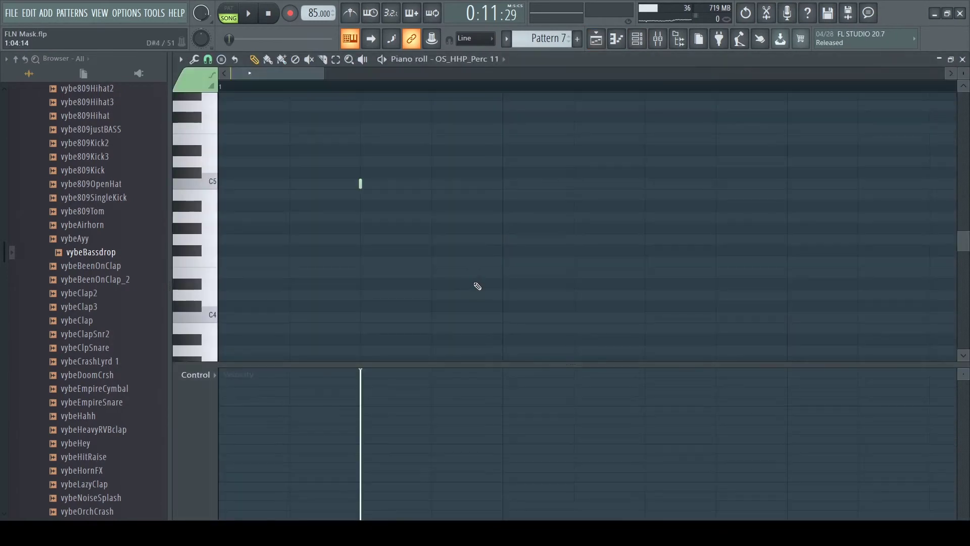
key(F6)
key(F5)
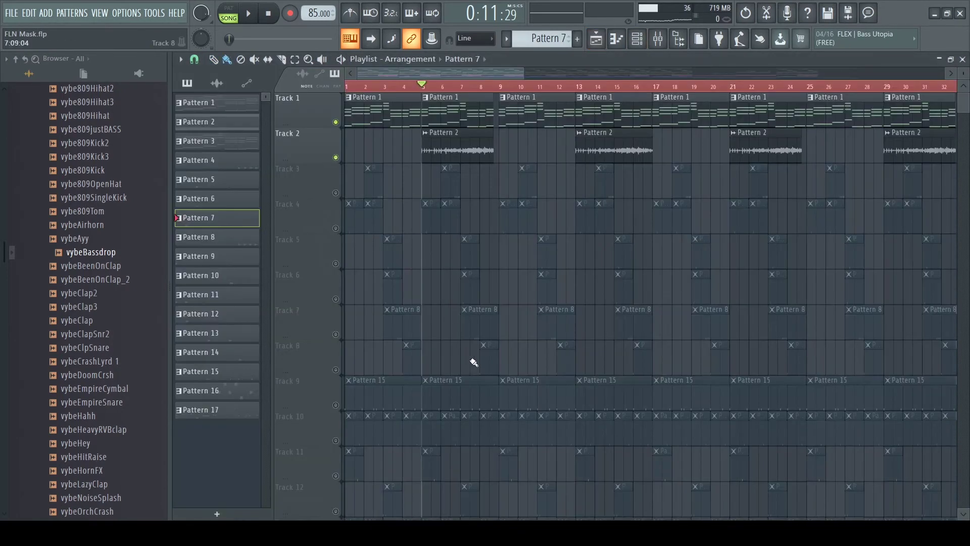
Step: Open Pattern 8 from Track 7 in the piano roll and examine the timing of its OS_HHP_Perc 23 notes
double_click(473, 316)
scroll(457, 236, up, 12)
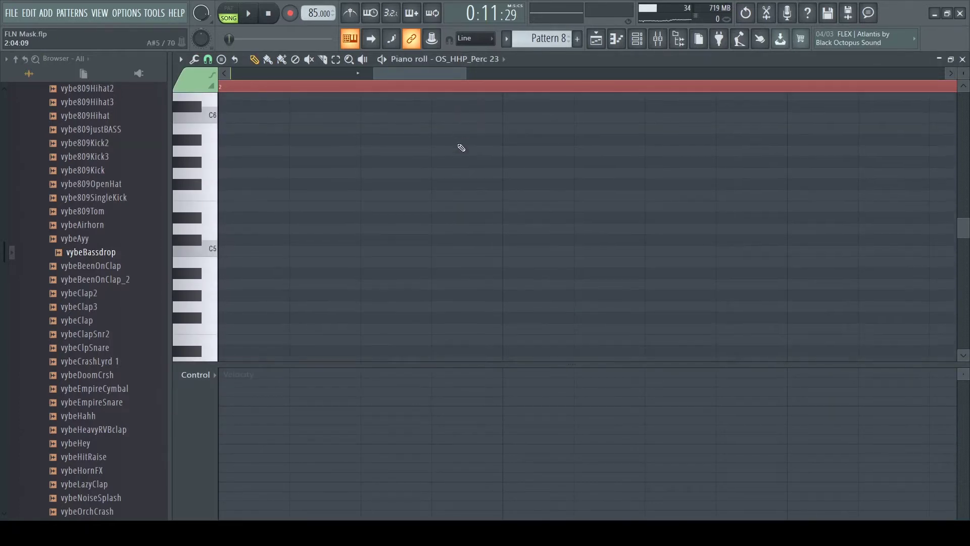
drag(452, 72, 392, 73)
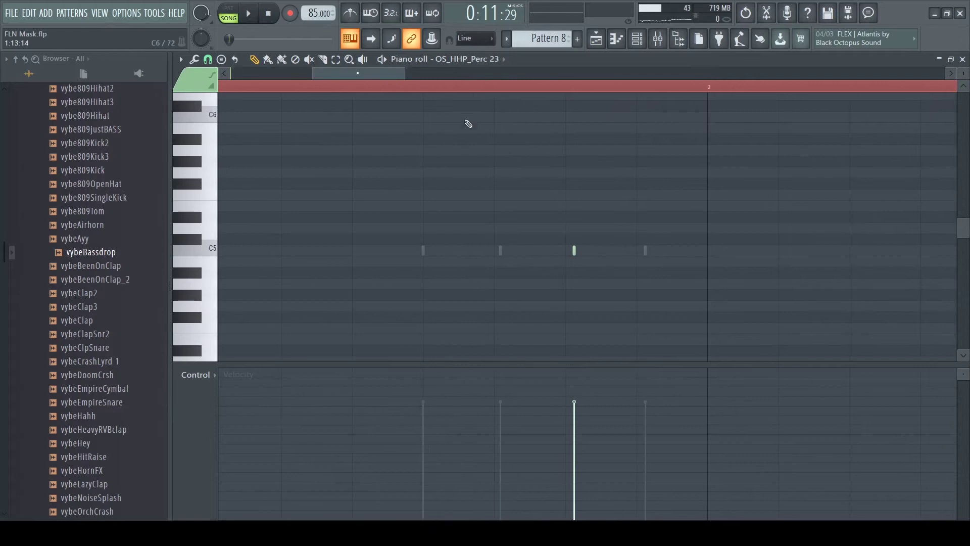
Step: Return to the playlist and mute Tracks 1 and 2
key(F5)
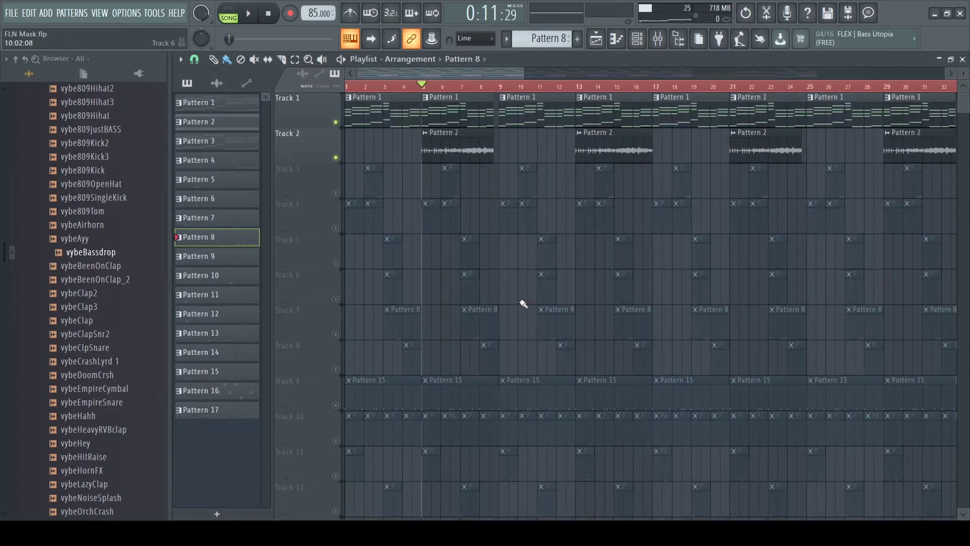
click(336, 158)
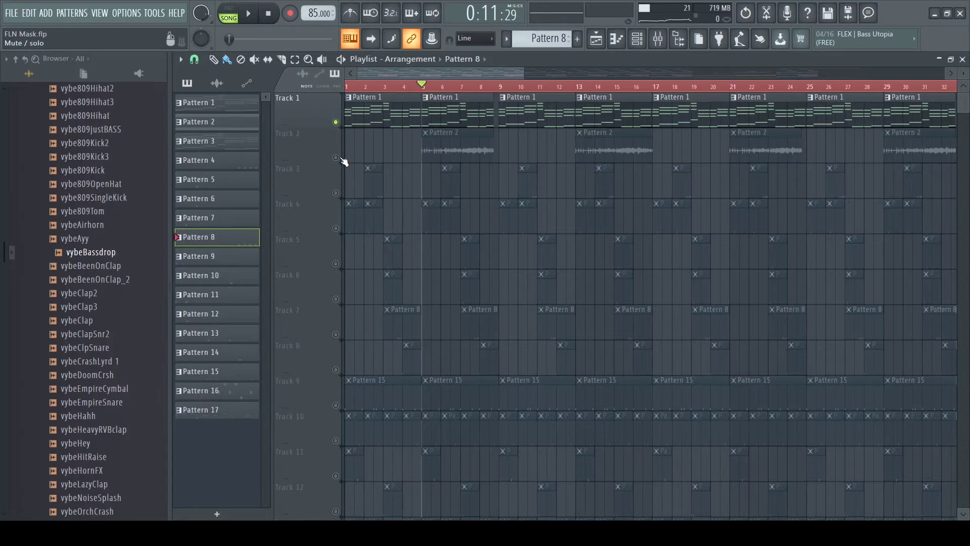
click(336, 122)
Step: Unmute the percussion on Tracks 3 through 8
click(336, 193)
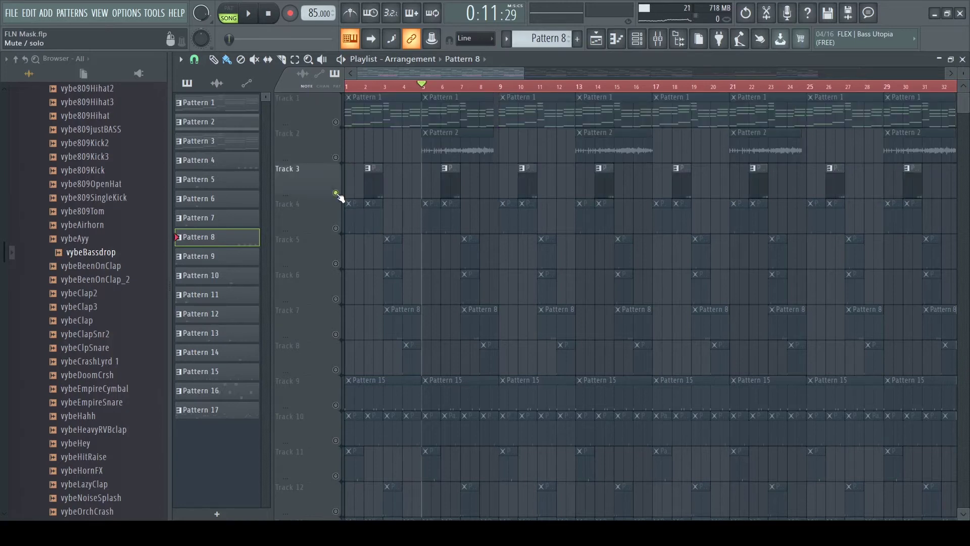
click(336, 228)
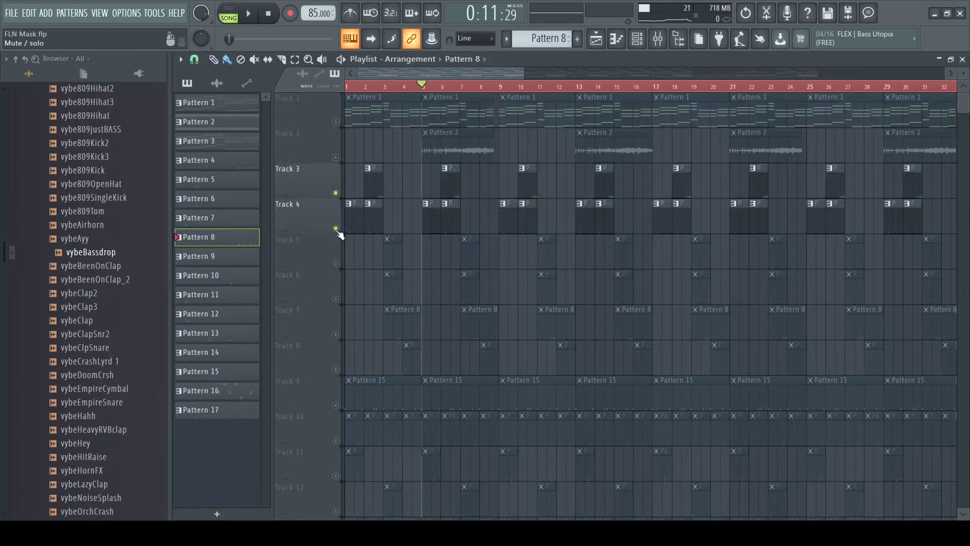
click(336, 264)
click(336, 299)
click(336, 334)
click(336, 370)
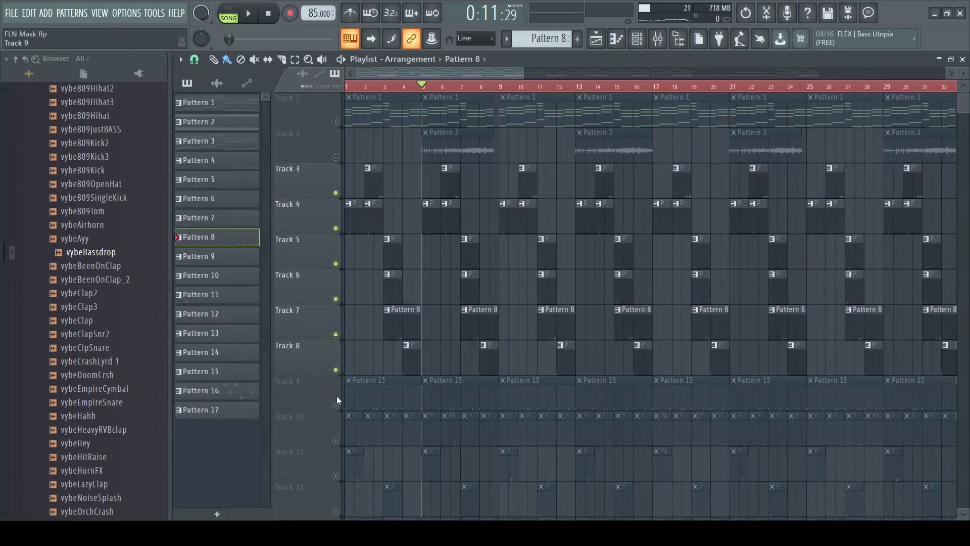
Step: Play the percussion tracks from bar 5, unmuting Track 9 during playback, and stop after listening
key(space)
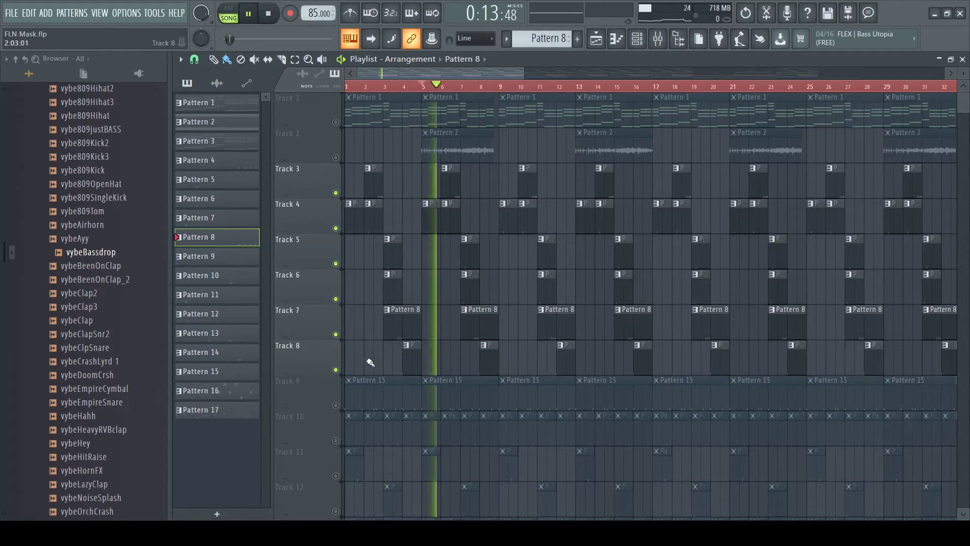
click(336, 405)
scroll(434, 390, down, 3)
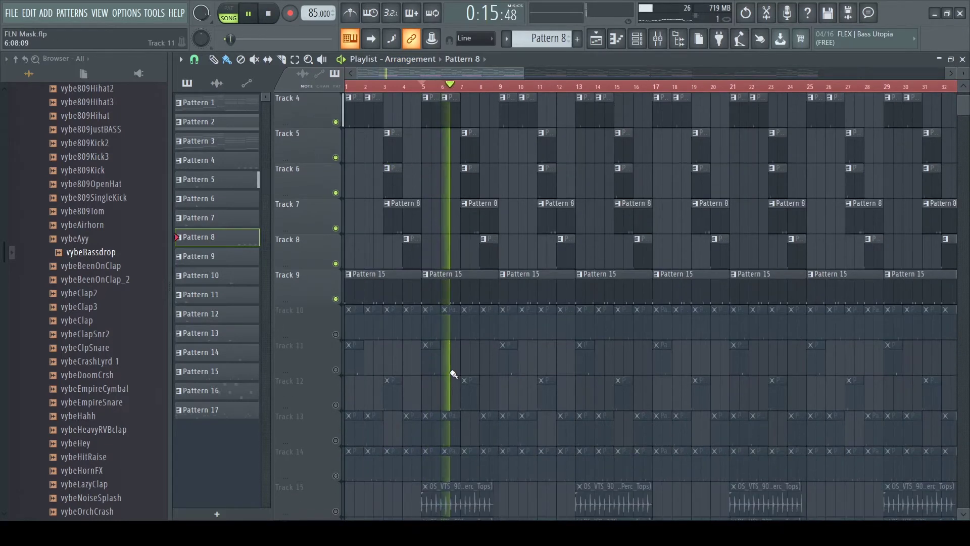
scroll(455, 359, up, 1)
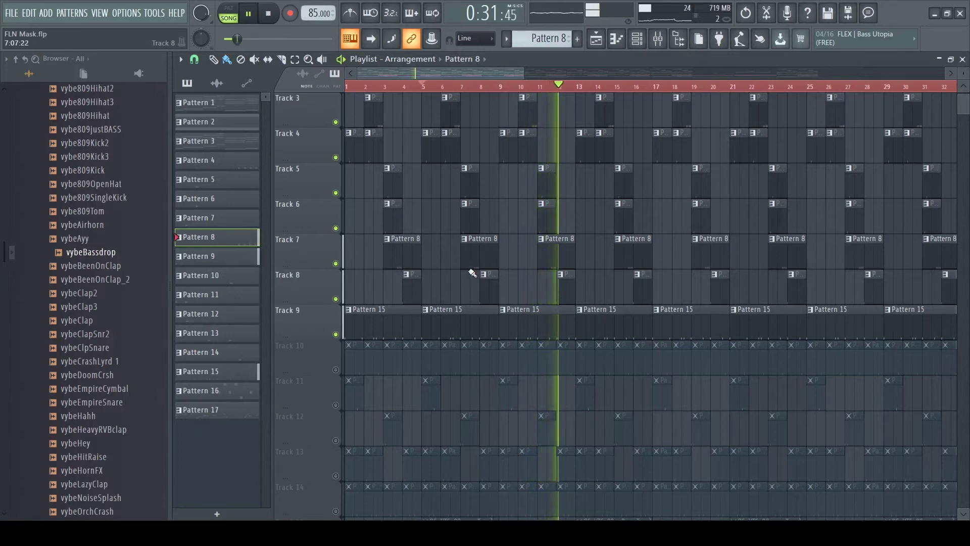
key(space)
Step: Play the arrangement repeatedly from midway through bar 3, checking Pattern 8's steps in the channel rack
click(394, 87)
key(F6)
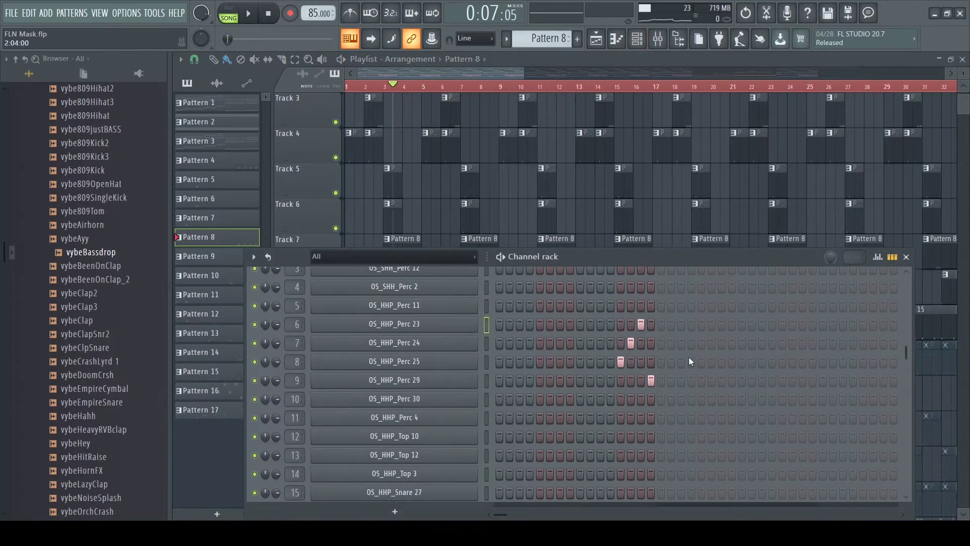
key(space)
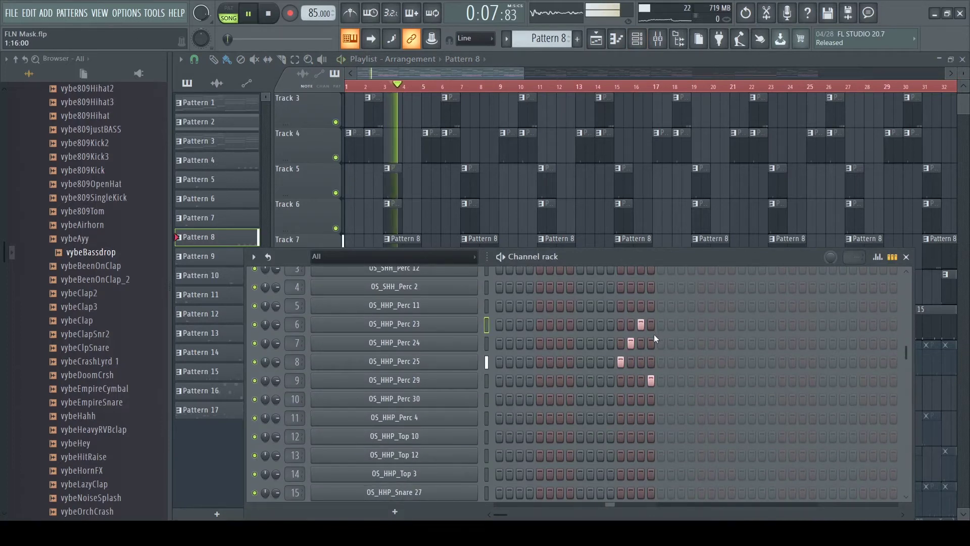
key(space)
key(space)
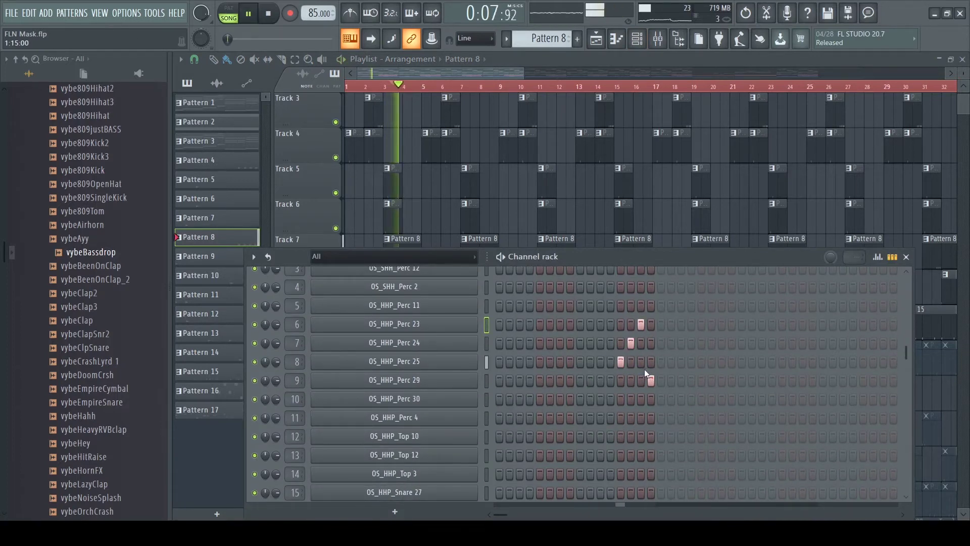
key(space)
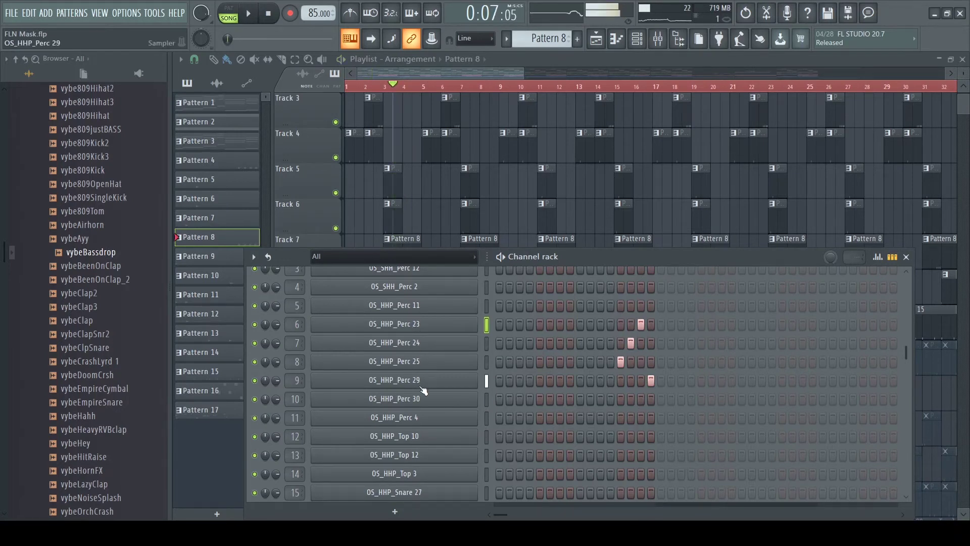
key(space)
key(F6)
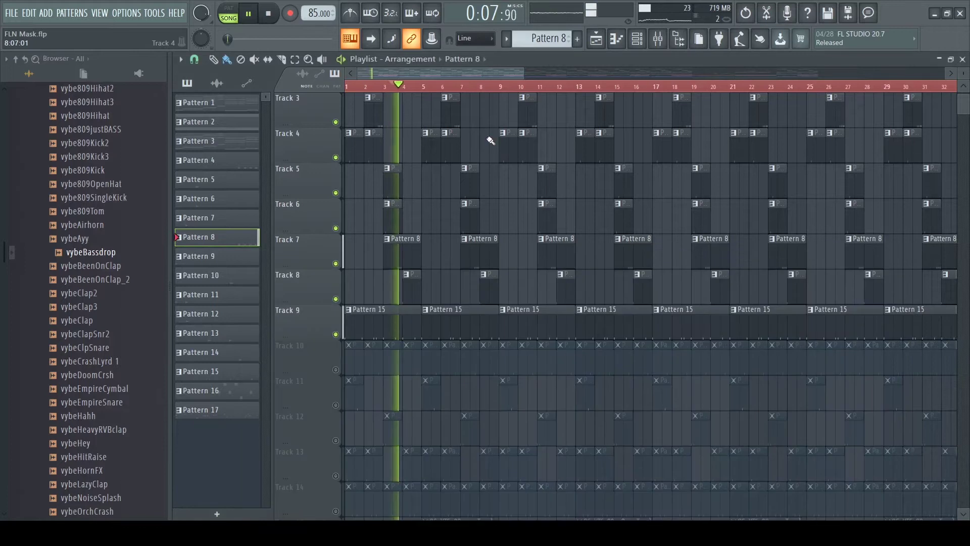
key(space)
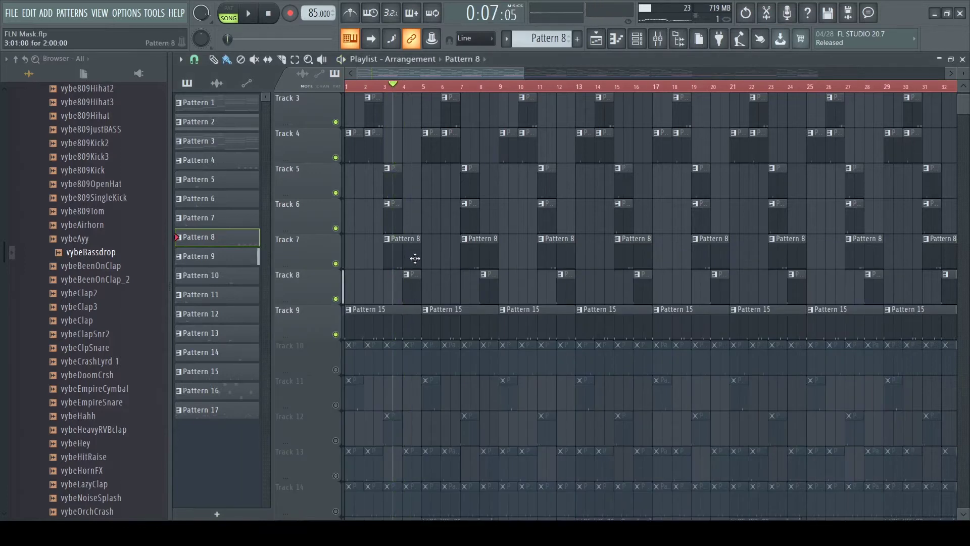
Step: Show Pattern 8's channel rack again and open the Shift graph for OS_HHP_Perc 25
key(F6)
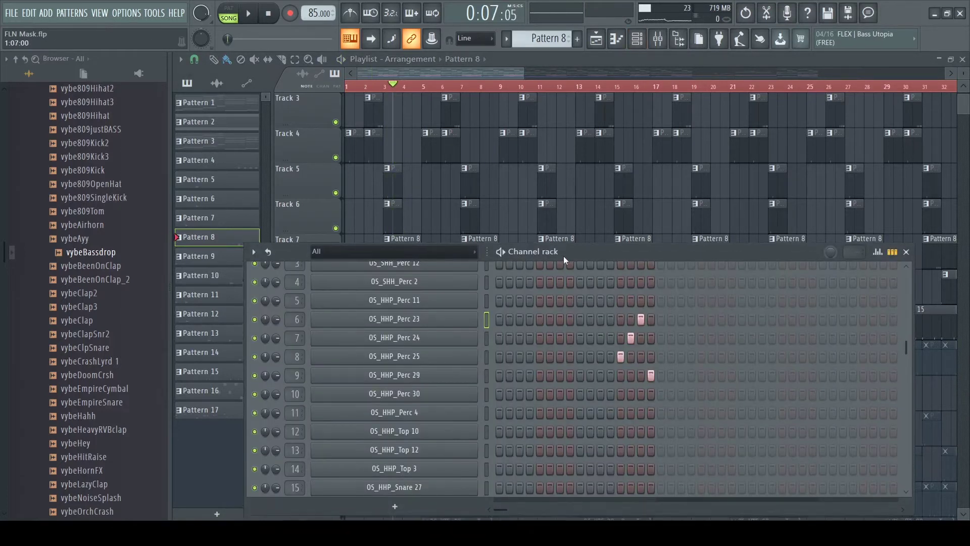
drag(563, 260, 565, 138)
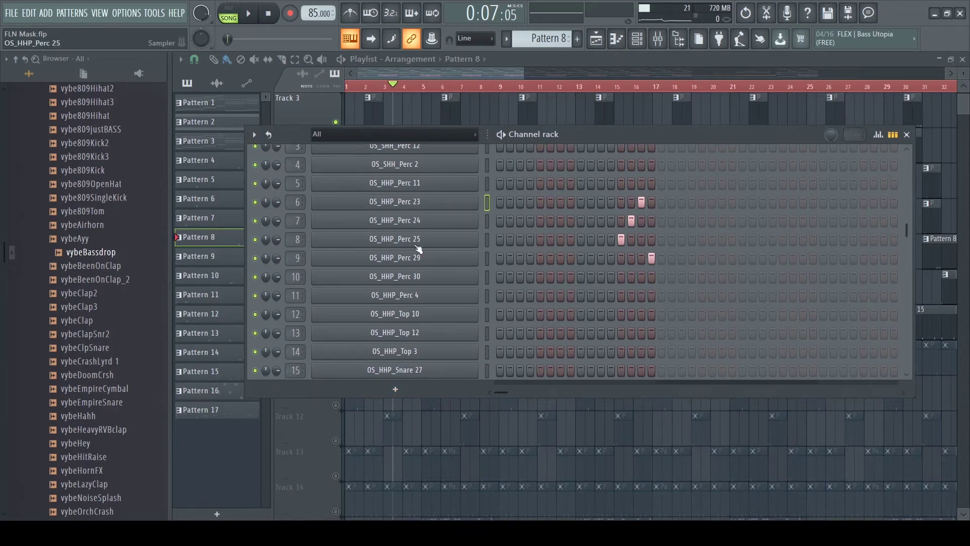
click(417, 238)
click(610, 201)
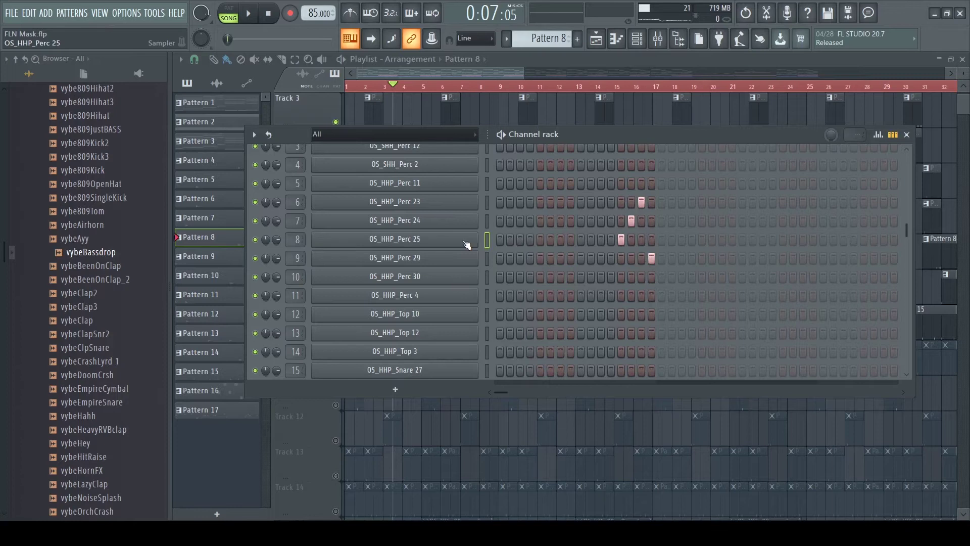
click(885, 135)
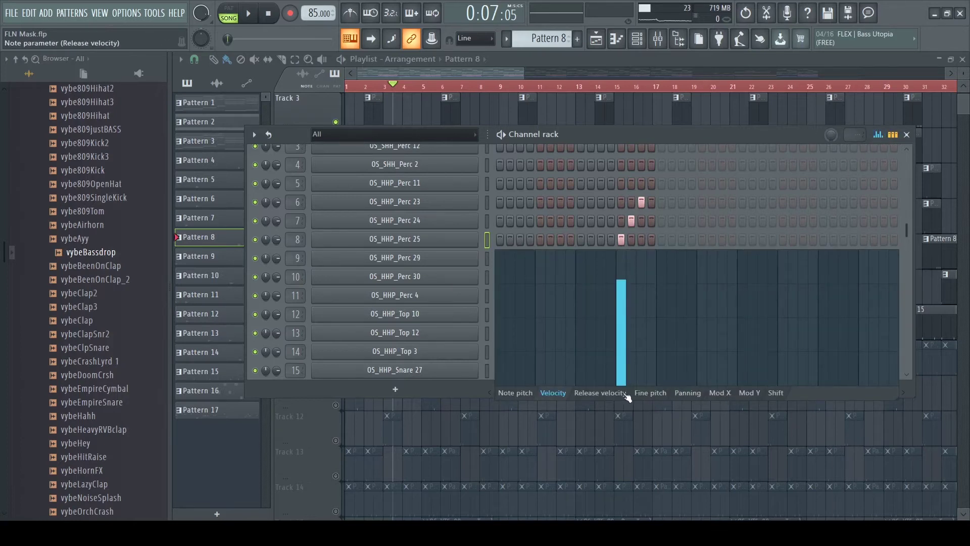
click(776, 393)
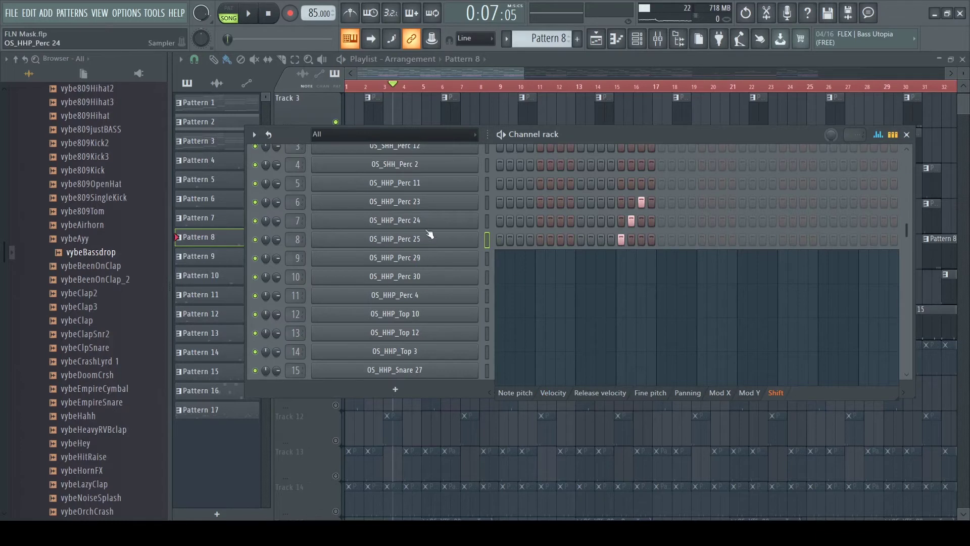
Step: Examine the Shift graph of the OS_HHP_Perc 24 and OS_HHP_Perc 23 steps in Pattern 8
click(445, 222)
click(592, 185)
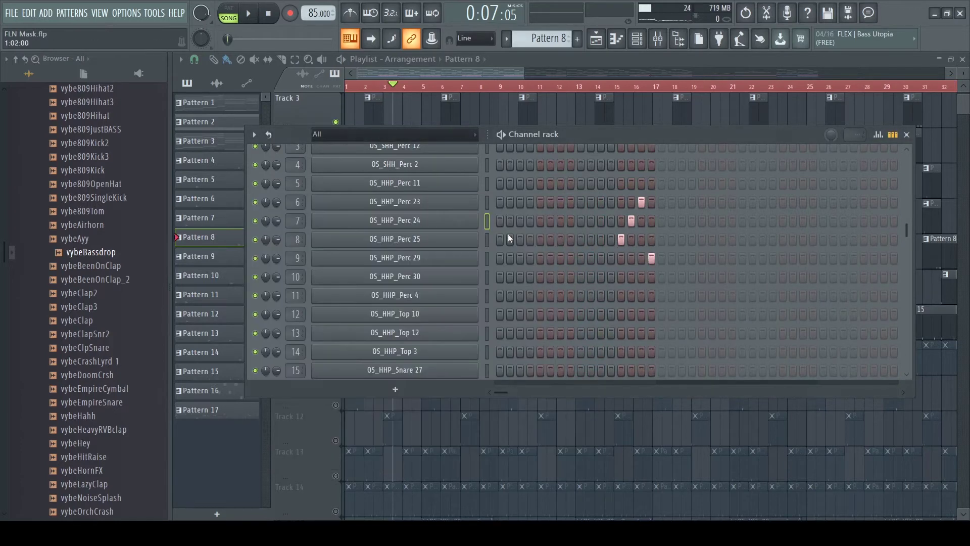
click(879, 134)
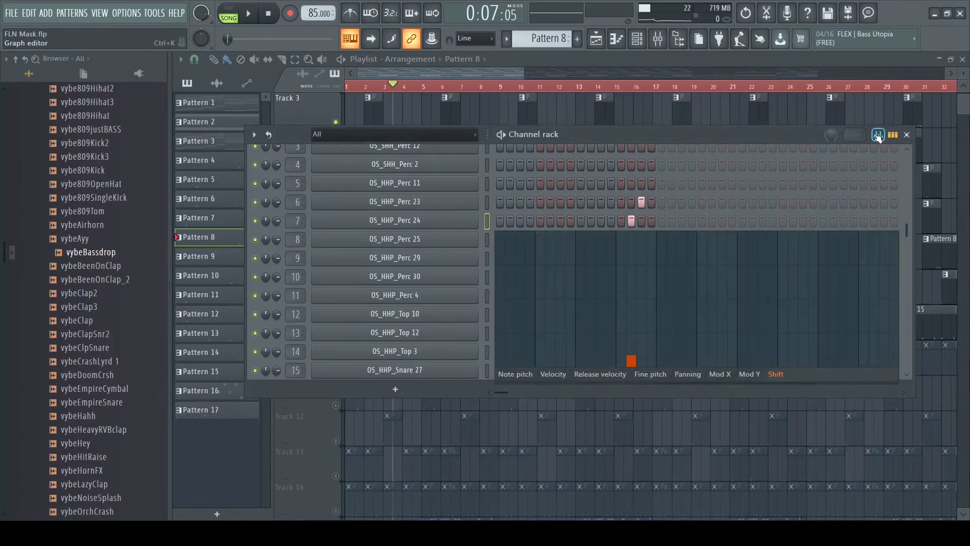
drag(635, 369, 639, 366)
click(487, 202)
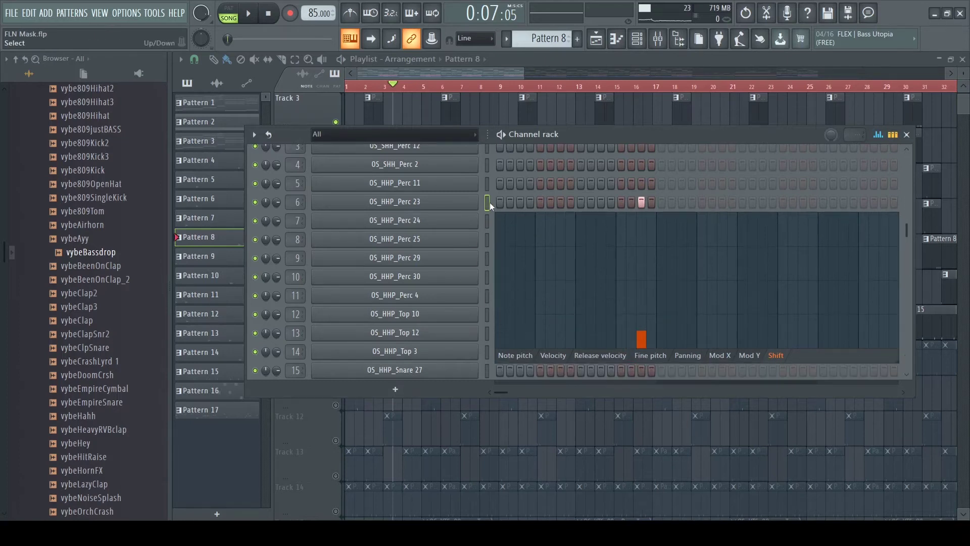
Step: Compare the step Shift across OS_HHP_Perc 25, 24, 23, 11 and 29, and close the channel rack
click(487, 242)
click(488, 222)
click(487, 202)
click(488, 184)
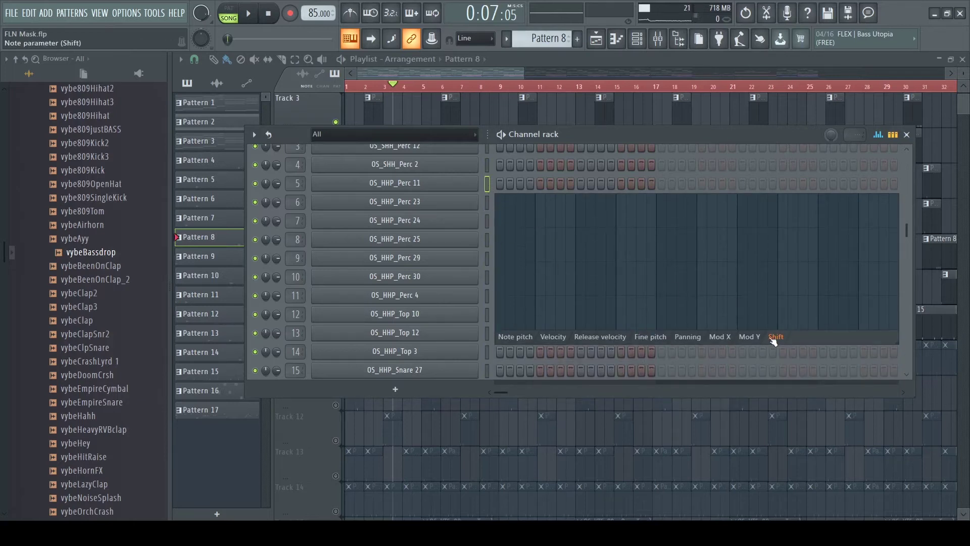
click(488, 202)
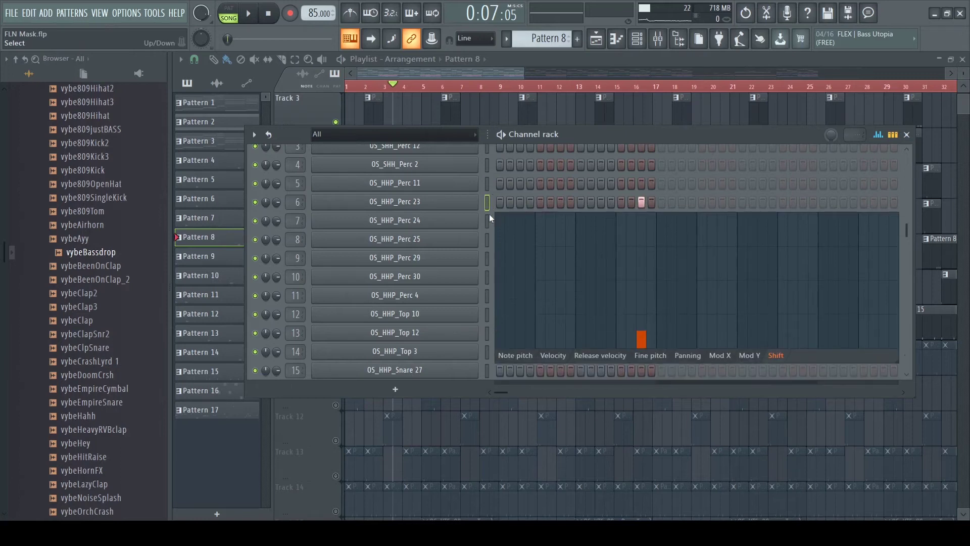
click(490, 240)
click(489, 259)
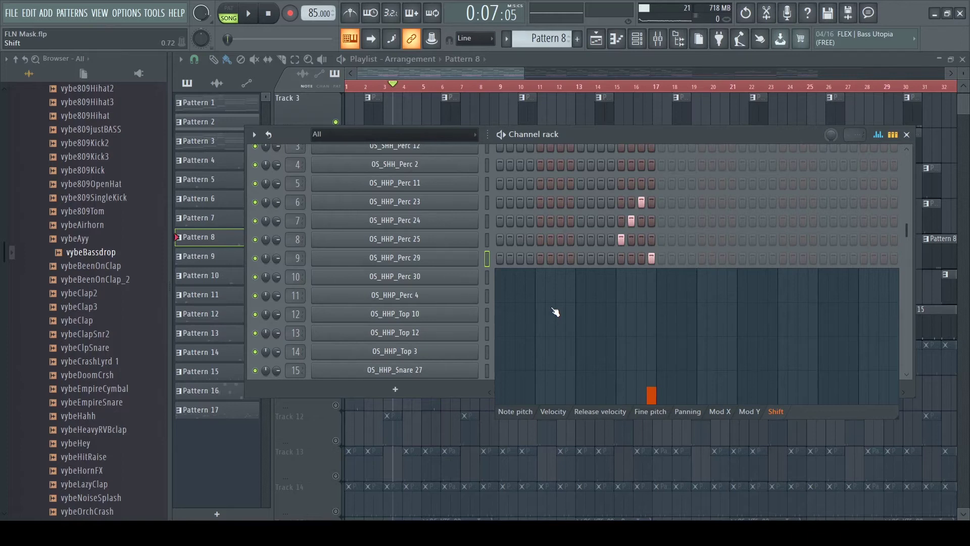
key(F6)
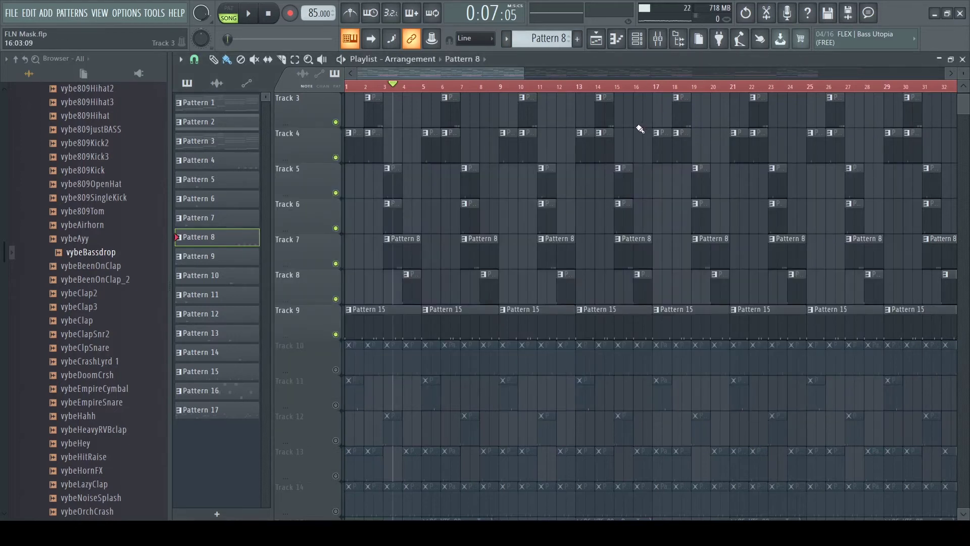
Step: Unmute Tracks 10 through 14 in the playlist
scroll(439, 347, down, 4)
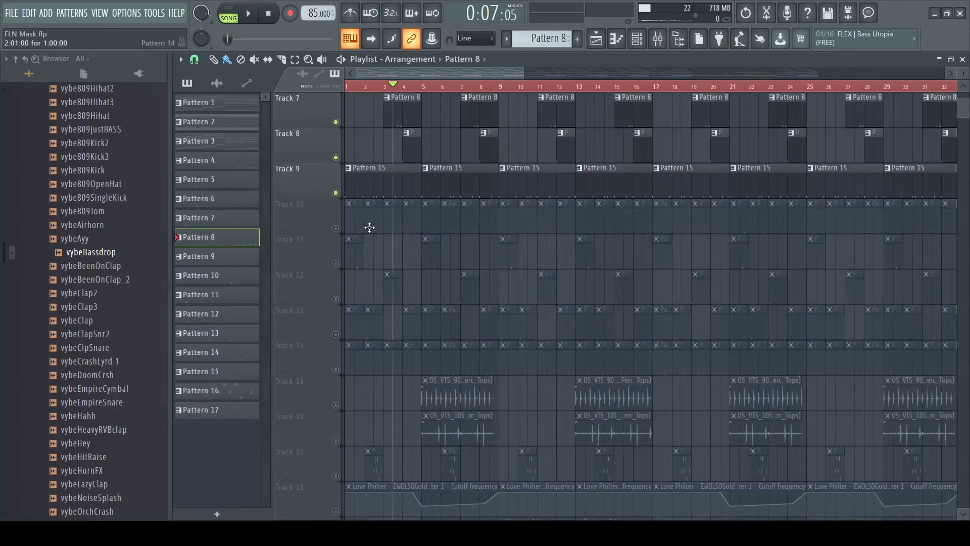
click(336, 229)
click(336, 264)
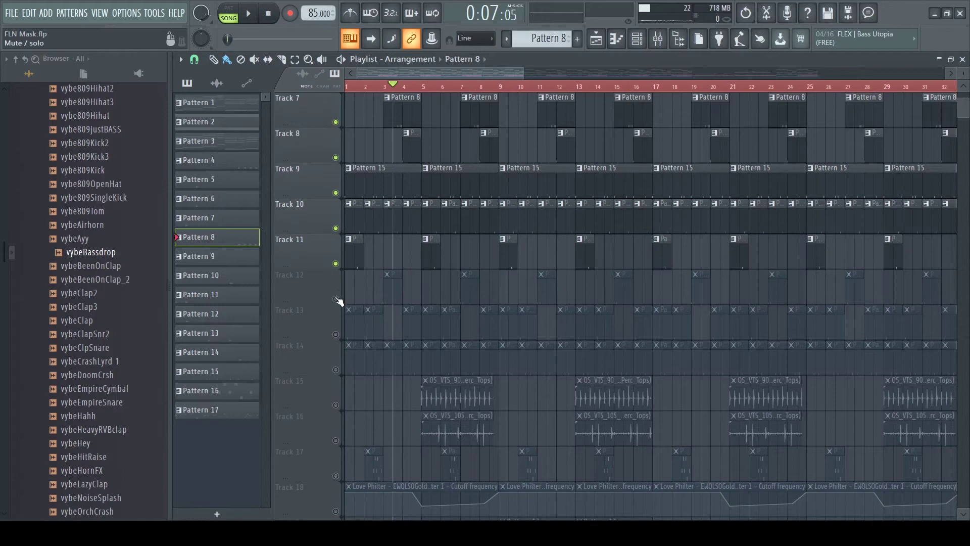
click(335, 299)
click(336, 335)
click(336, 370)
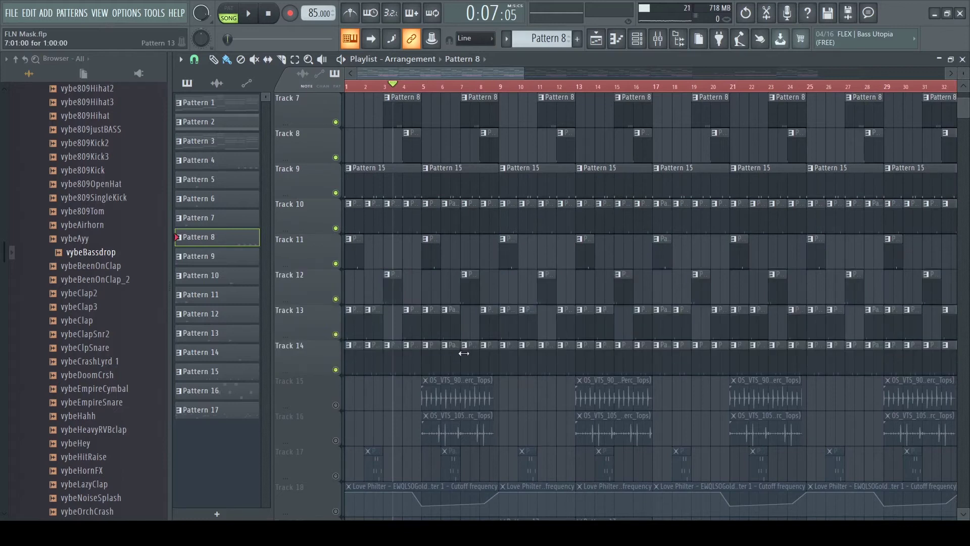
Step: Play the percussion with Tracks 10 to 14 included from bar 5, and stop after listening
click(425, 89)
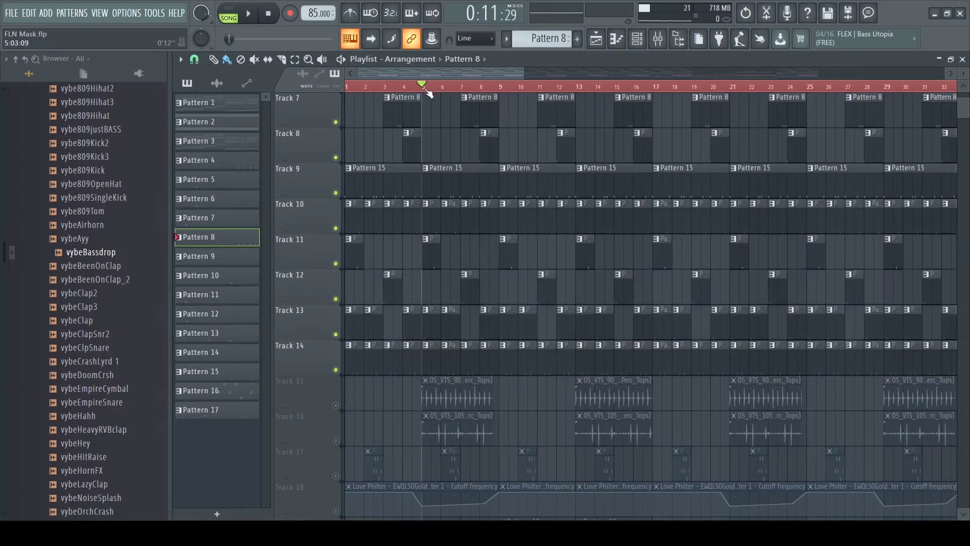
key(space)
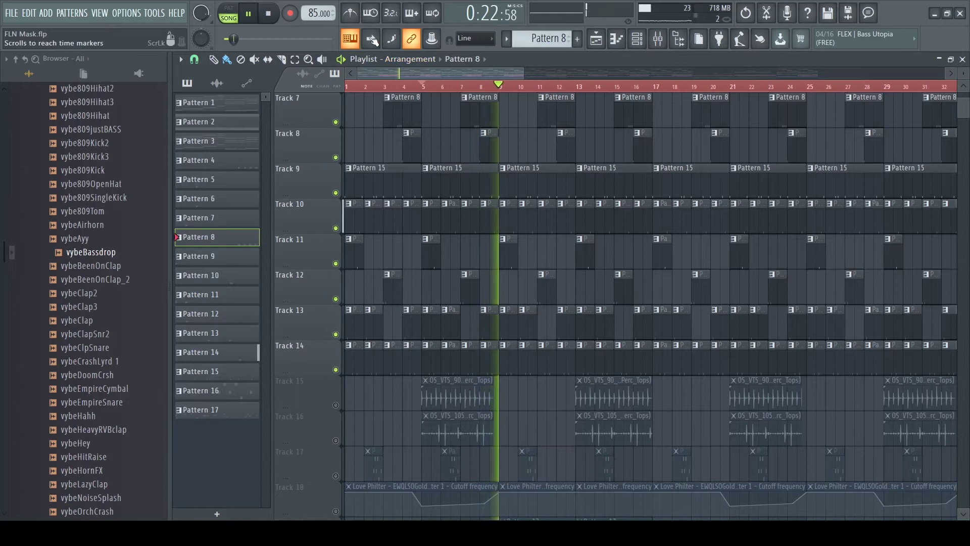
click(348, 14)
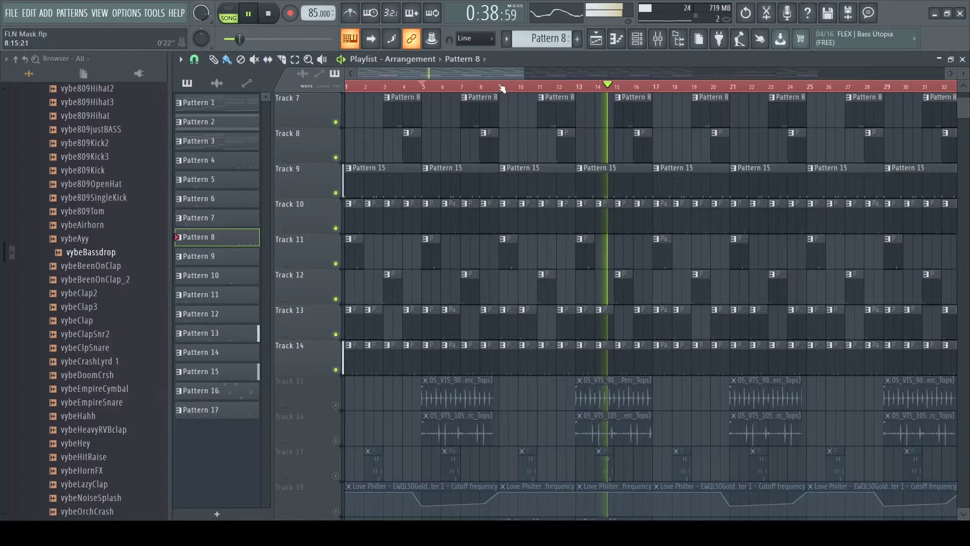
key(space)
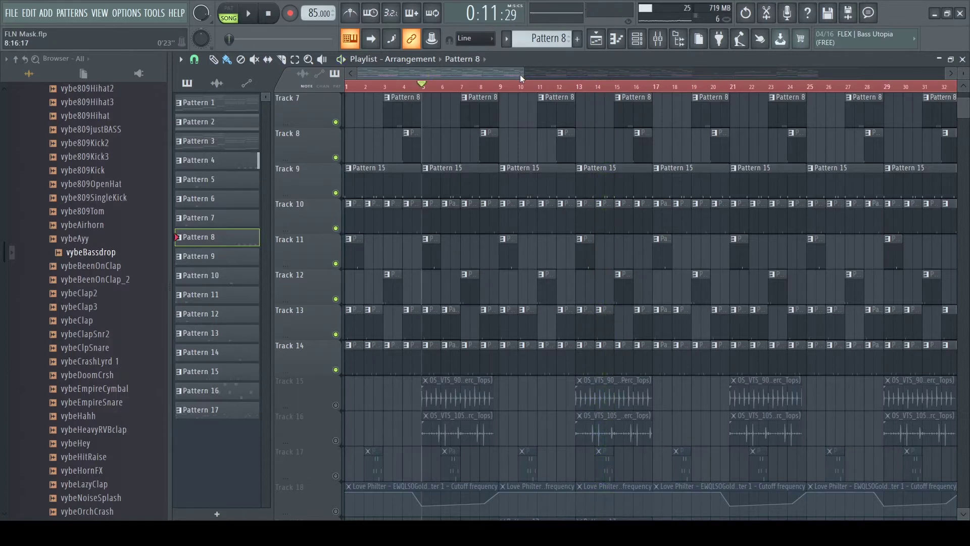
Step: Unmute Track 15 and inspect the channel settings of its OS_VTS_90_Drum Loop 1 clip at bar 5
drag(522, 74, 398, 75)
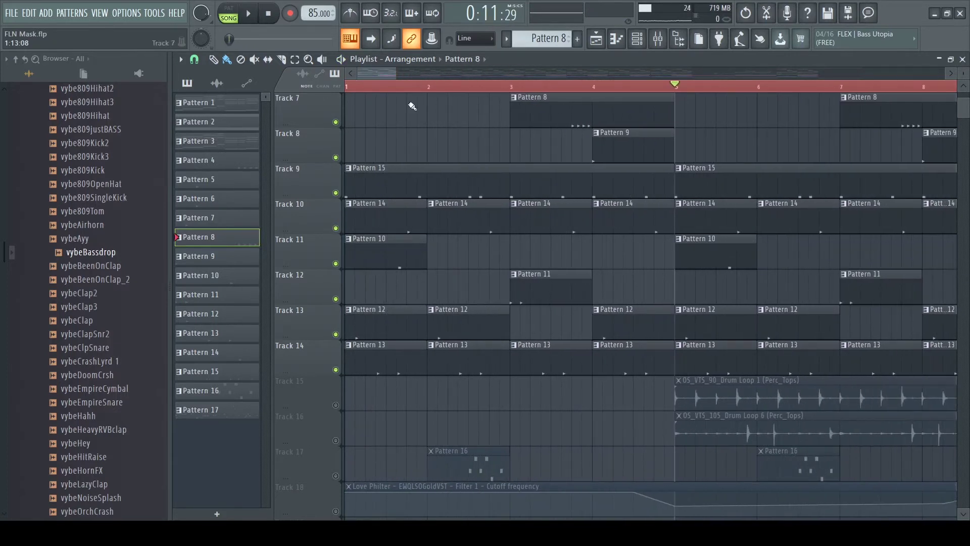
drag(386, 74, 399, 76)
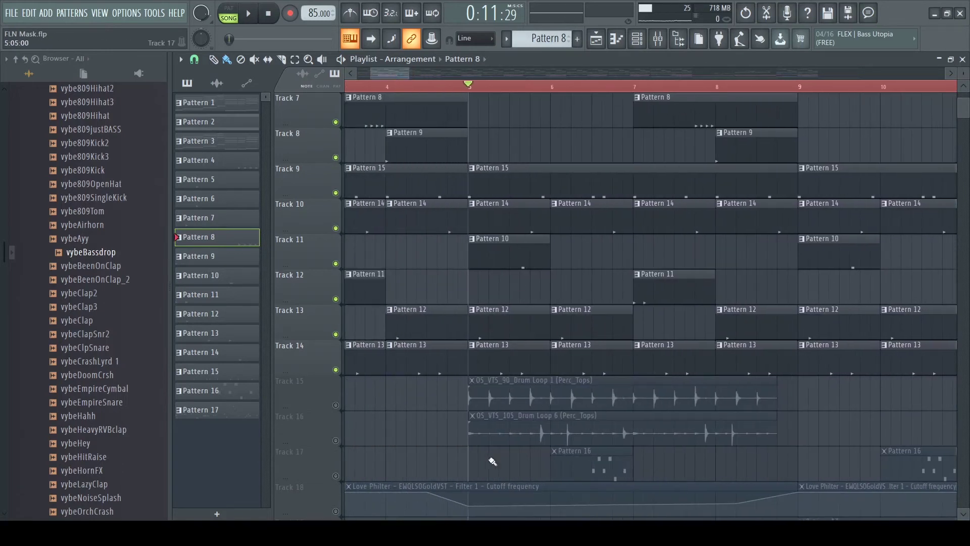
click(335, 405)
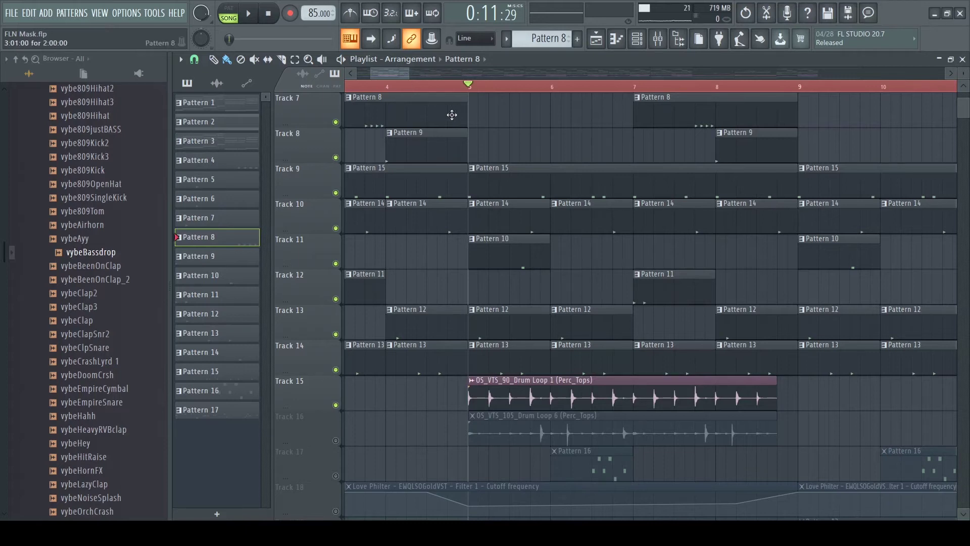
drag(411, 75, 381, 73)
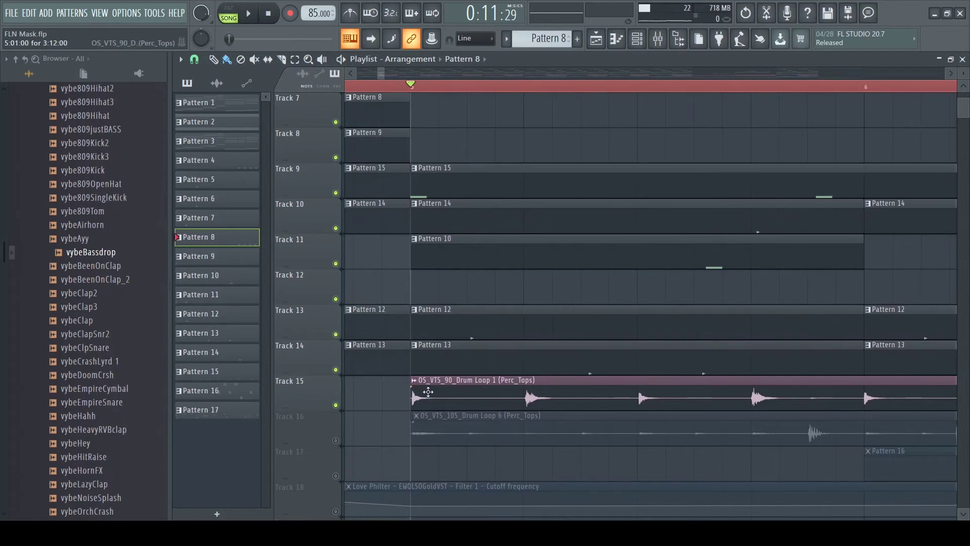
double_click(428, 392)
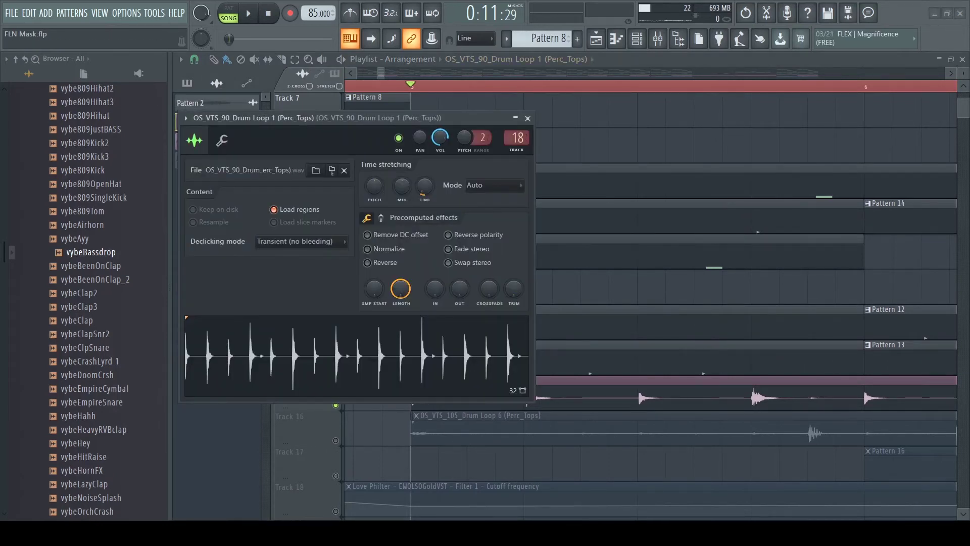
key(Escape)
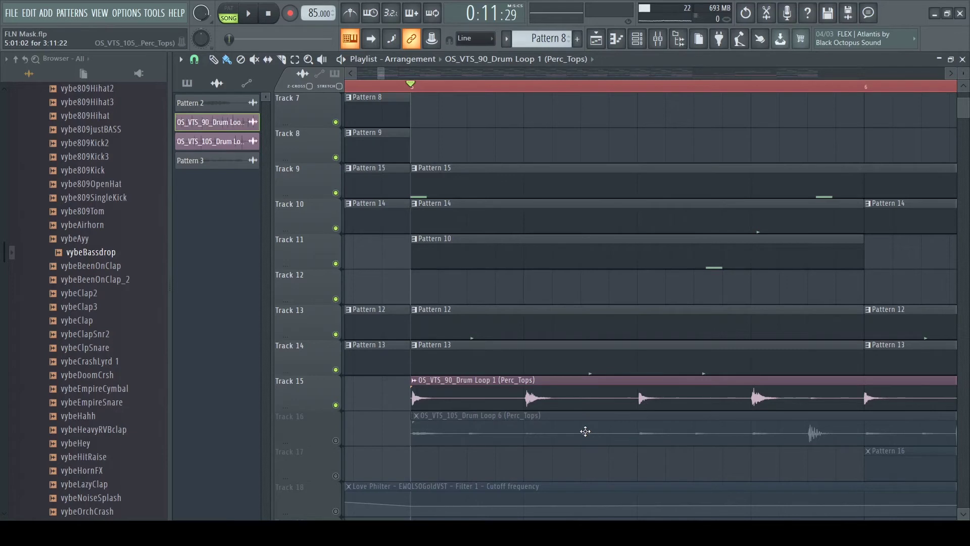
Step: Solo Track 15 and play its drum loop from bar 5 with the metronome switched on, and stop after listening
key(space)
key(space)
ctrl+click(336, 405)
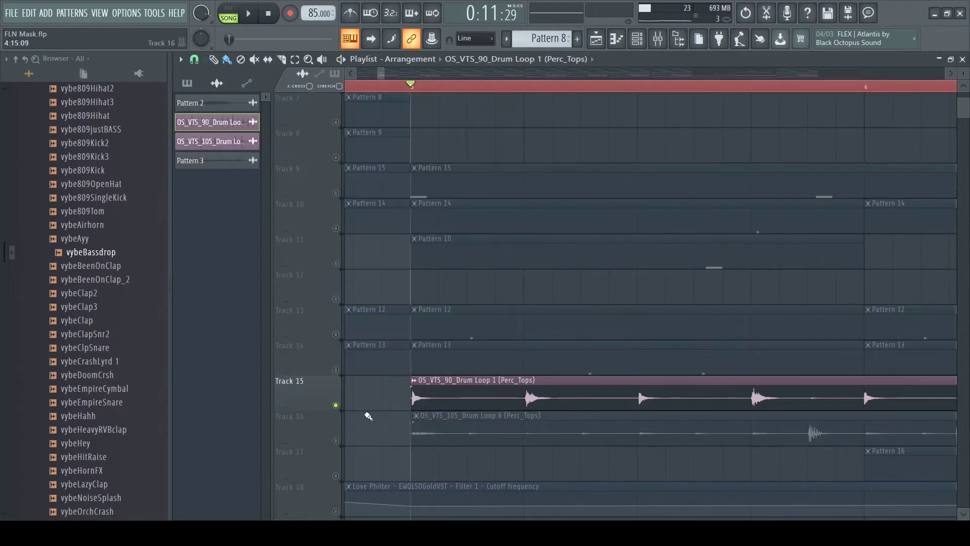
key(space)
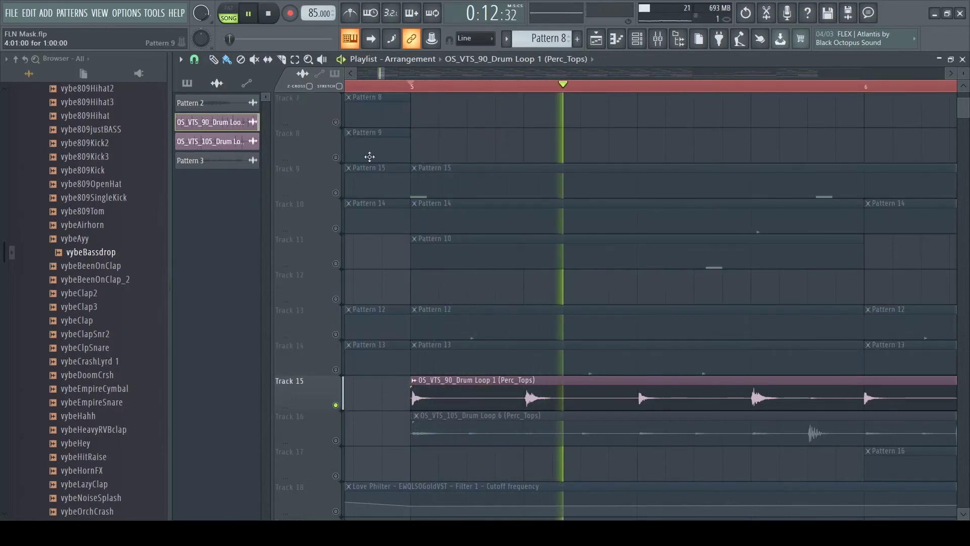
click(350, 14)
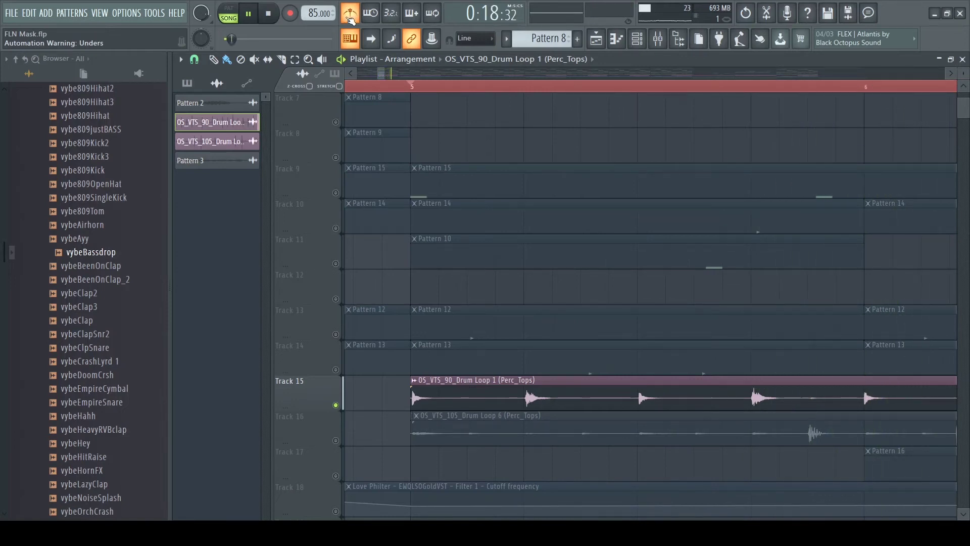
key(space)
Step: Unmute Track 16 and play the two drum loops together from bar 5, and stop after listening
click(336, 440)
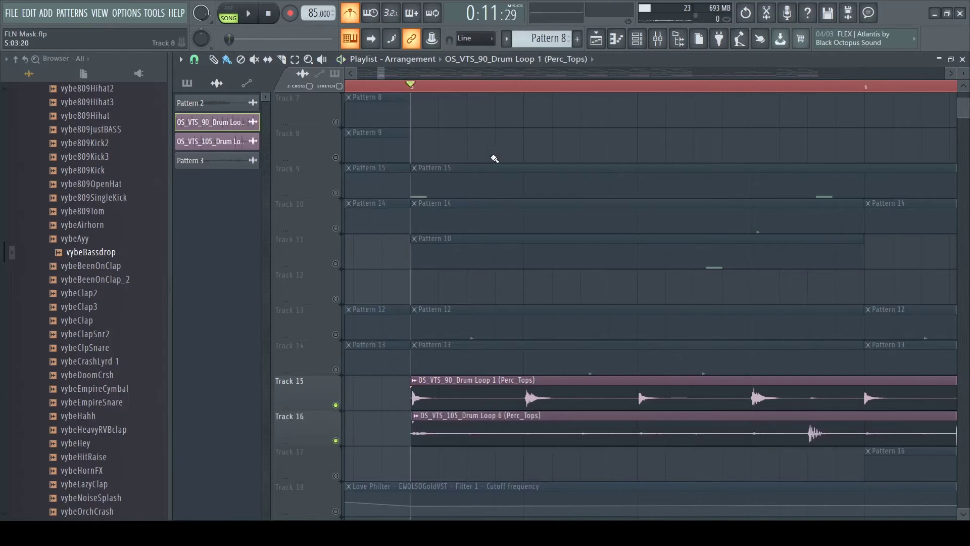
key(space)
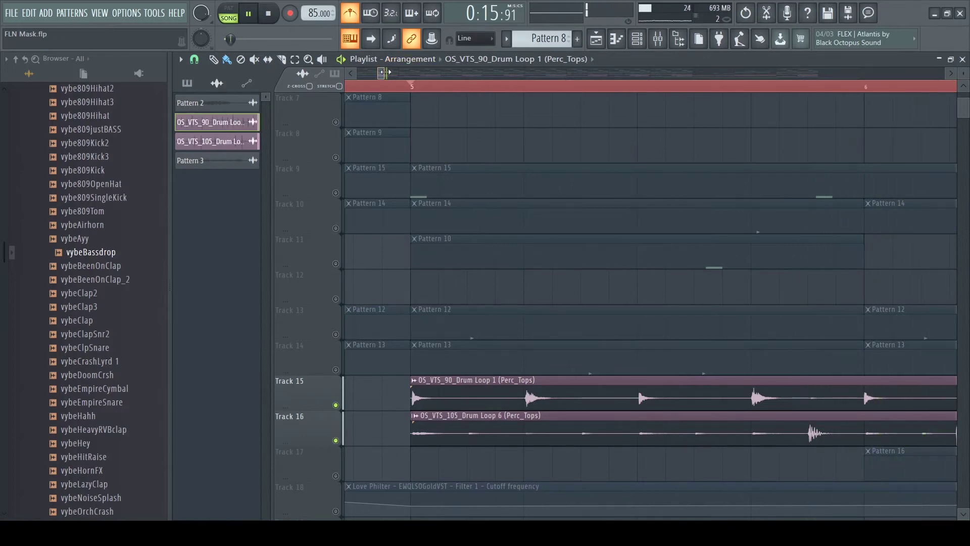
drag(387, 75, 406, 75)
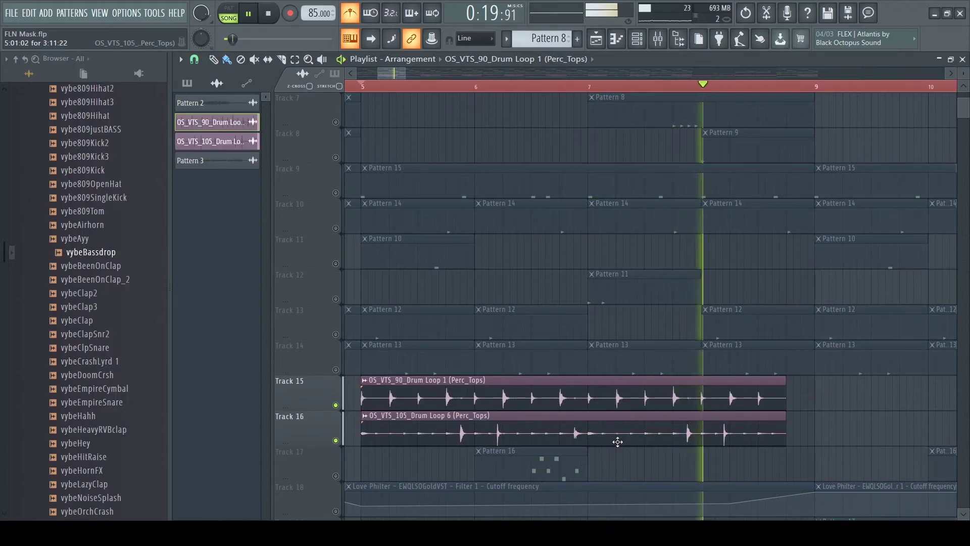
key(space)
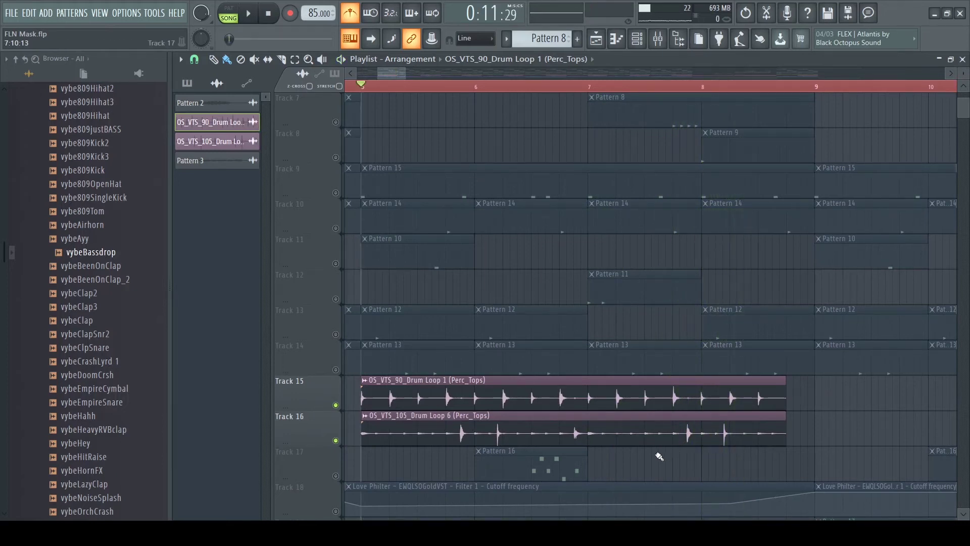
Step: Unmute Tracks 14 up through 3 in the playlist, leaving Tracks 1 and 2 muted
click(336, 369)
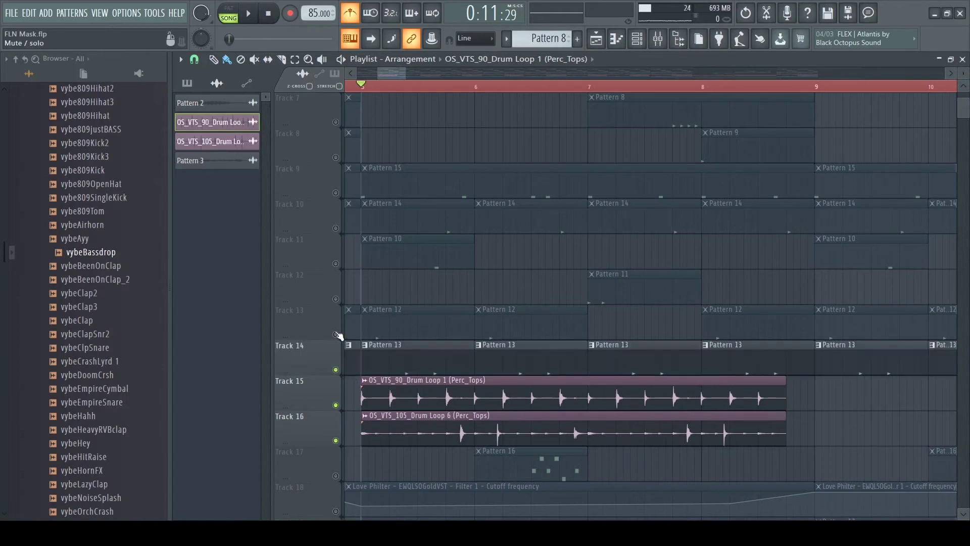
click(335, 334)
click(336, 298)
click(336, 264)
click(336, 228)
click(336, 192)
click(335, 157)
scroll(336, 154, up, 1)
click(336, 157)
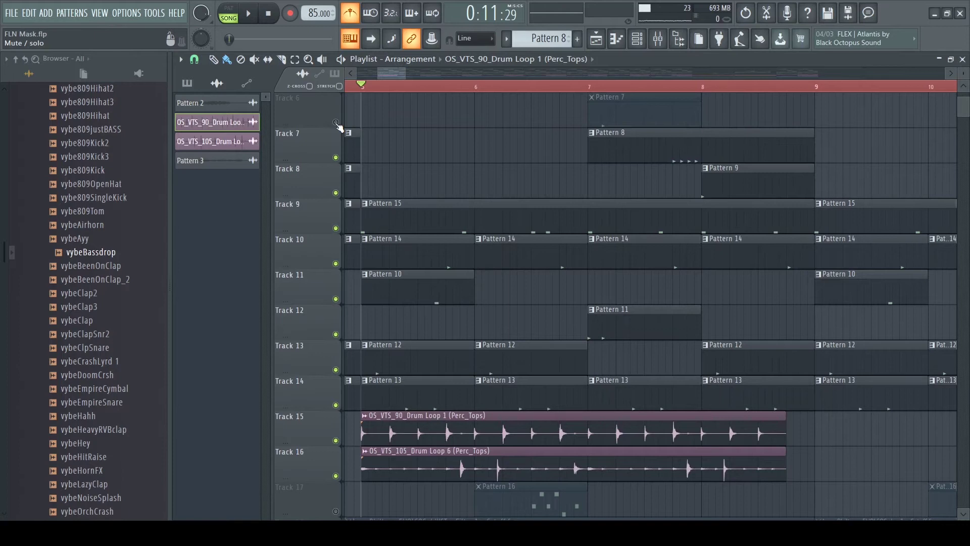
click(336, 122)
scroll(338, 128, up, 3)
click(335, 193)
click(336, 157)
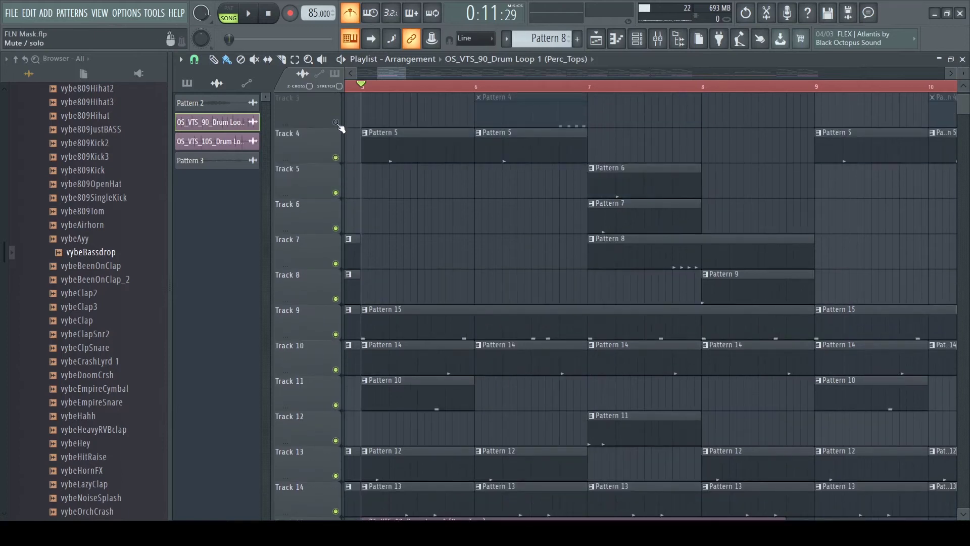
click(336, 122)
scroll(349, 146, up, 2)
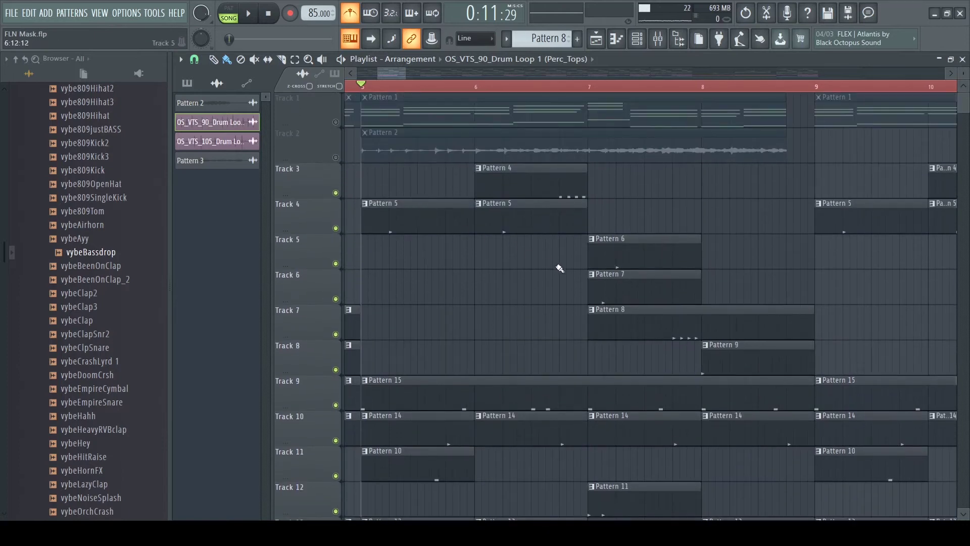
Step: Play the percussion on Tracks 3 to 14 together with both drum loops from bar 5, and stop after listening
scroll(504, 291, down, 4)
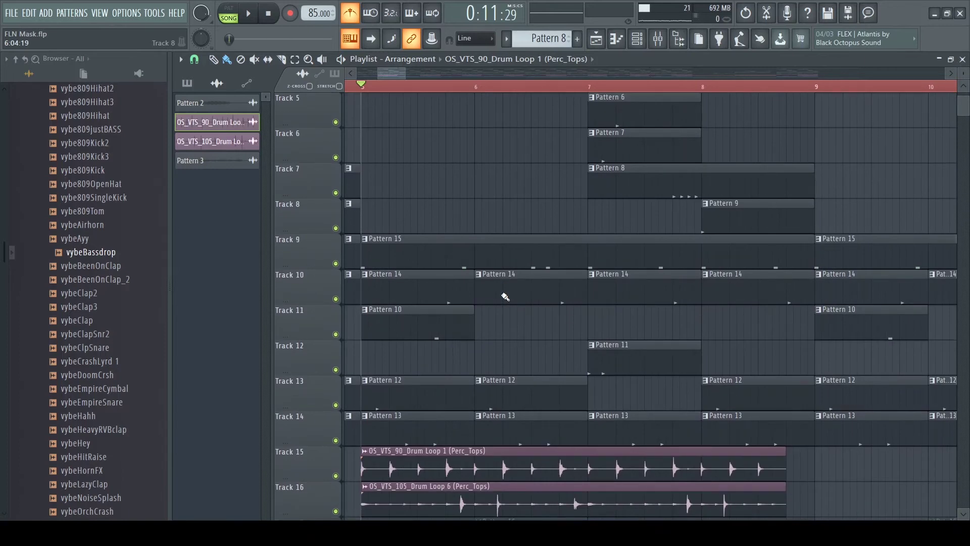
scroll(506, 296, down, 7)
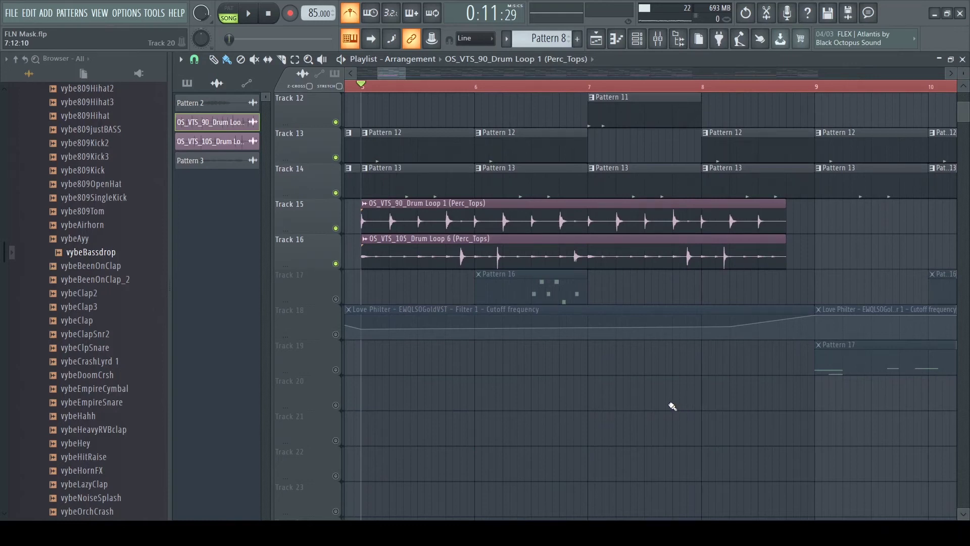
key(space)
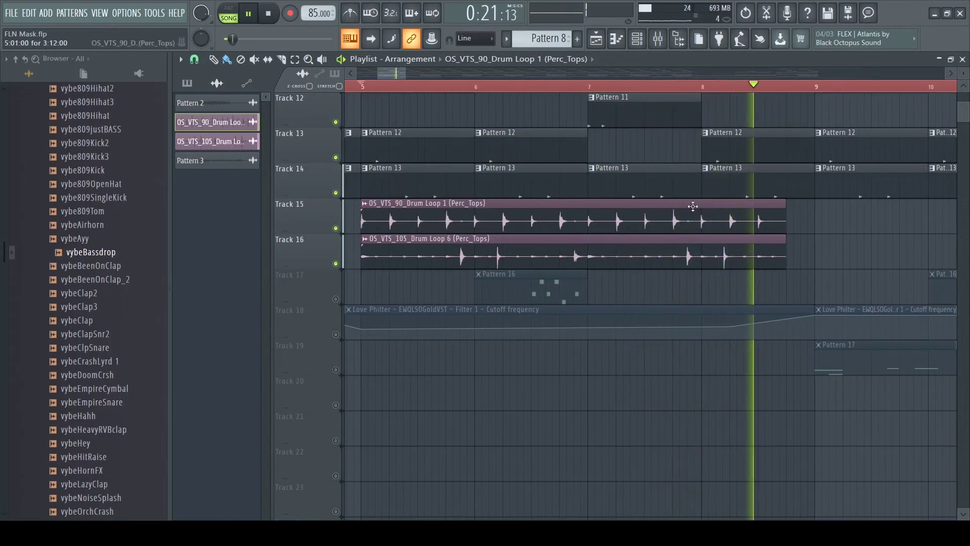
key(space)
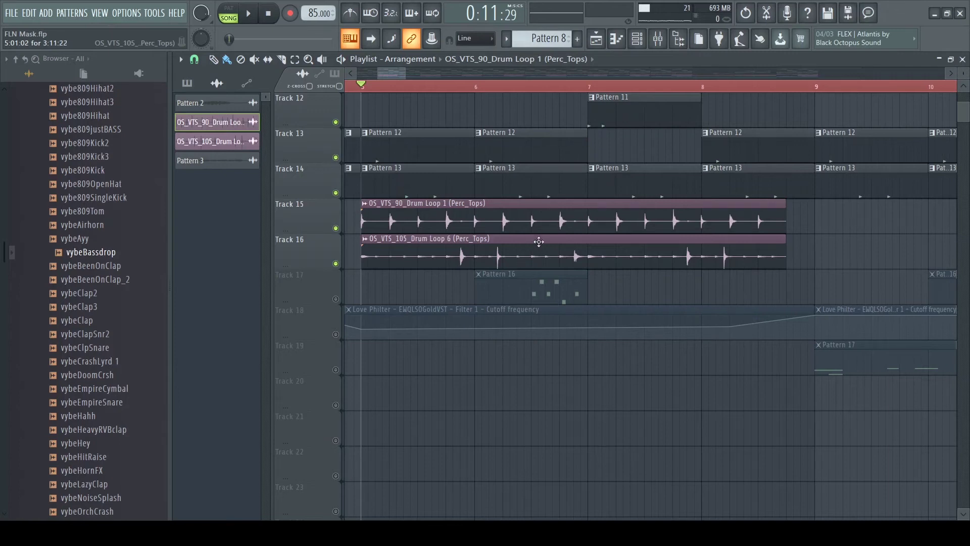
Step: Unmute Track 17 and play its Pattern 16 clip along with the percussion, and stop playback
scroll(338, 332, up, 1)
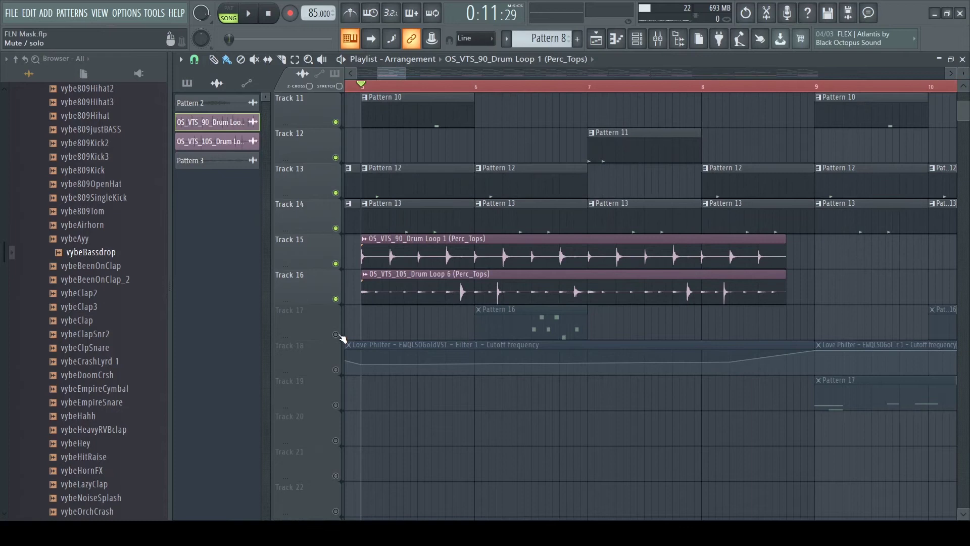
scroll(402, 72, down, 4)
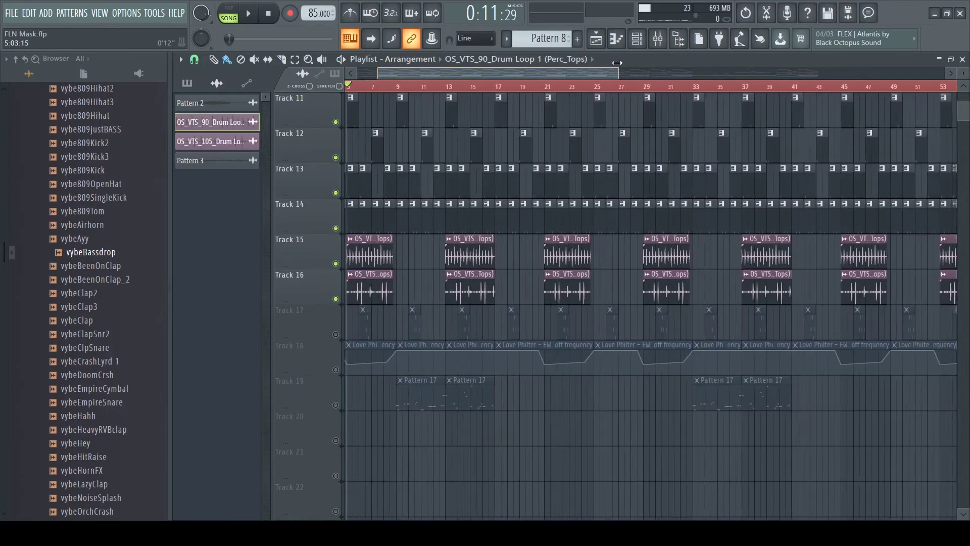
click(336, 335)
key(space)
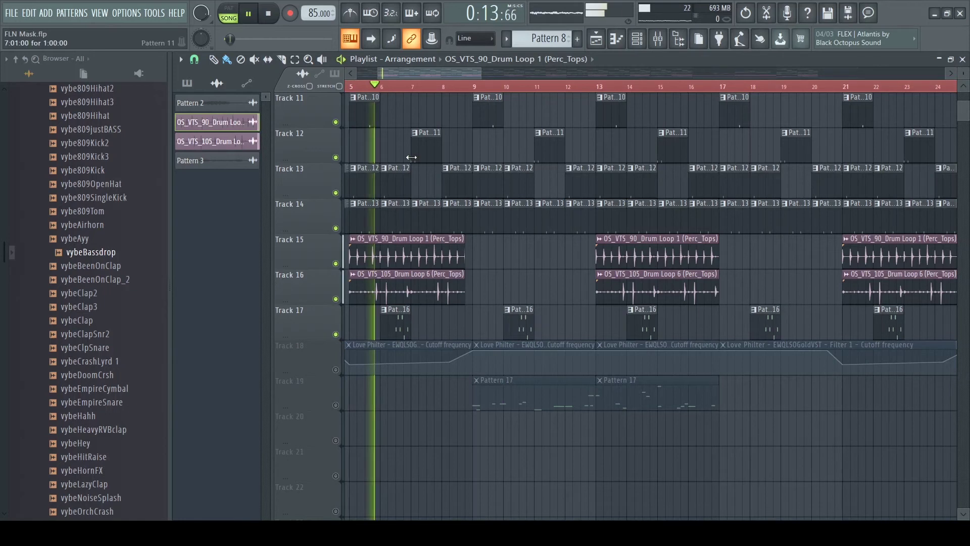
scroll(386, 76, up, 5)
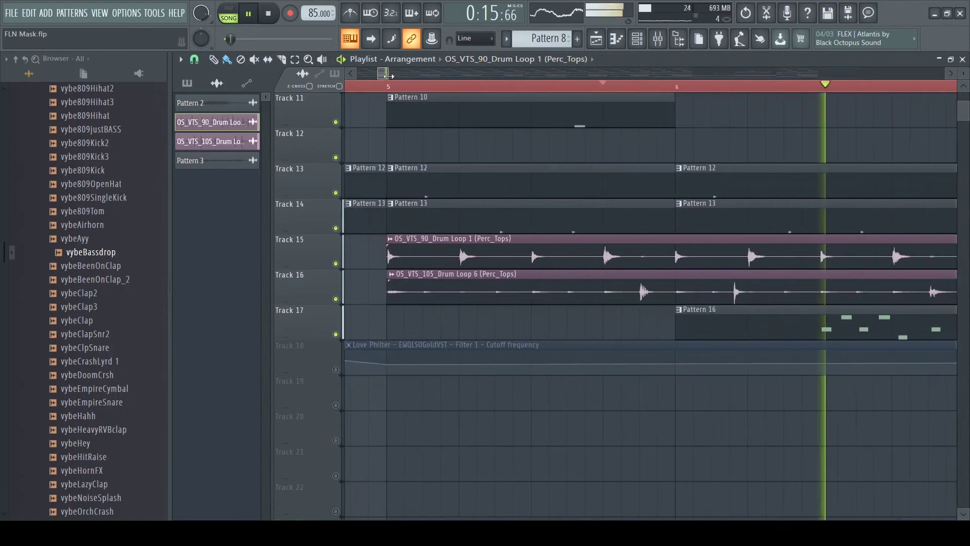
scroll(386, 75, down, 4)
key(space)
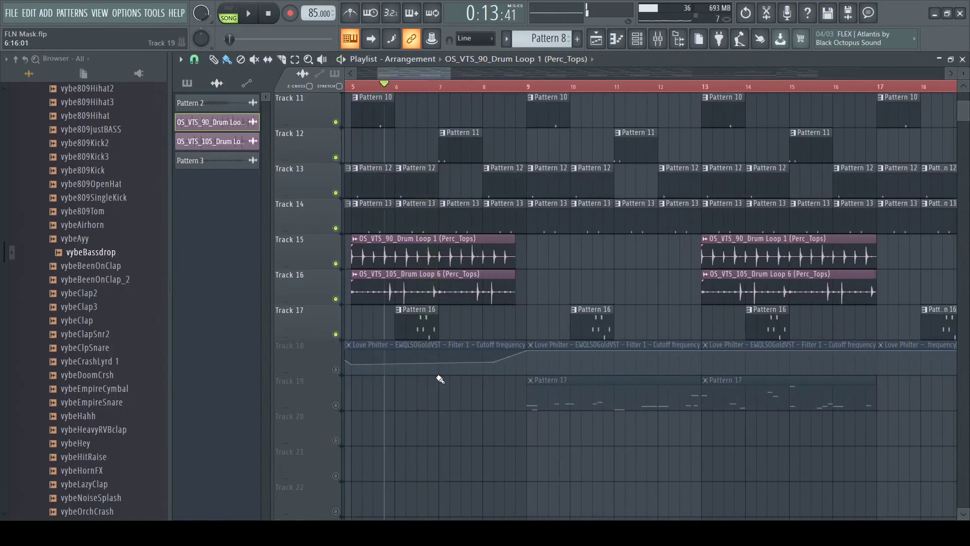
Step: Open Pattern 16 and check in the channel rack which channel holds its notes, and close the rack
double_click(422, 334)
key(F6)
key(F6)
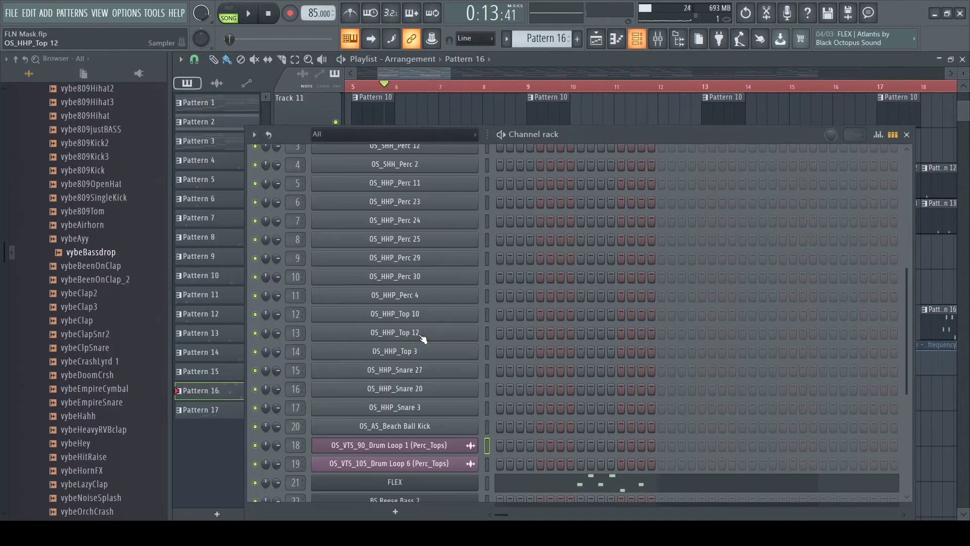
scroll(507, 399, down, 4)
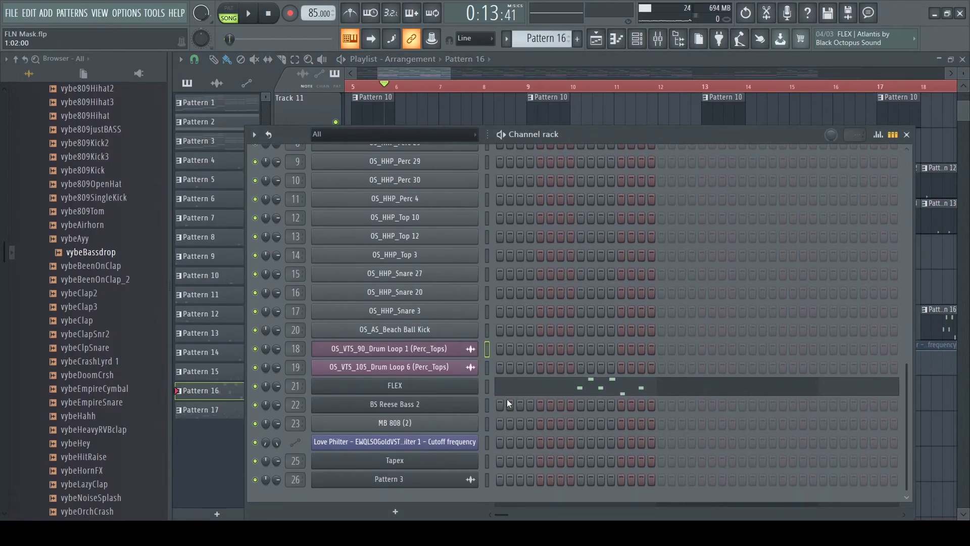
scroll(508, 395, up, 10)
key(F6)
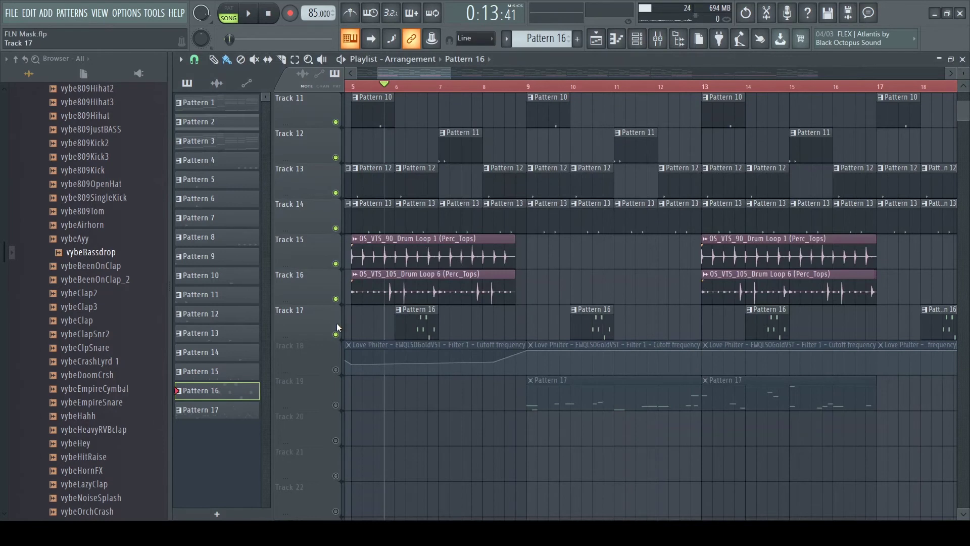
Step: Reopen the channel rack for Pattern 16 and open the FLEX instrument
click(637, 39)
scroll(543, 38, up, 1)
scroll(543, 38, down, 1)
scroll(574, 245, down, 4)
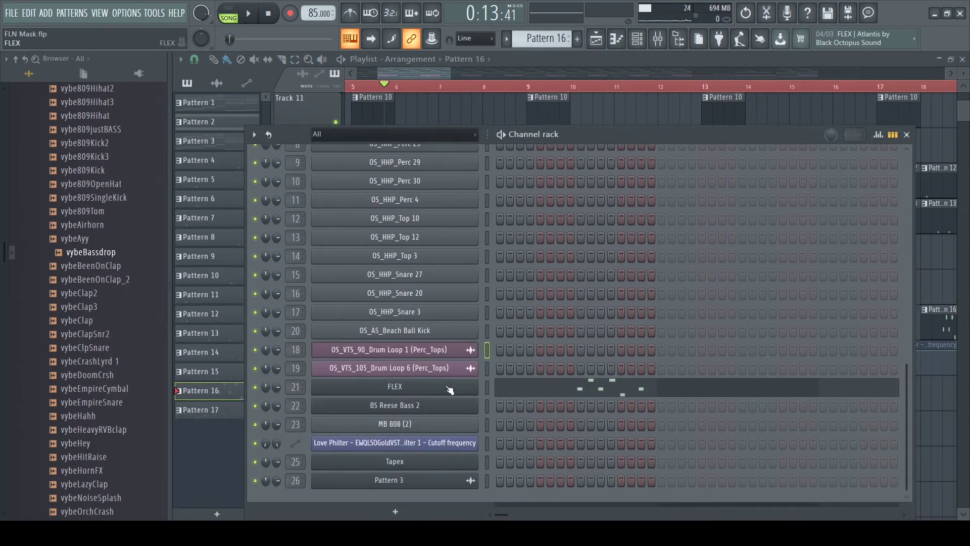
click(449, 388)
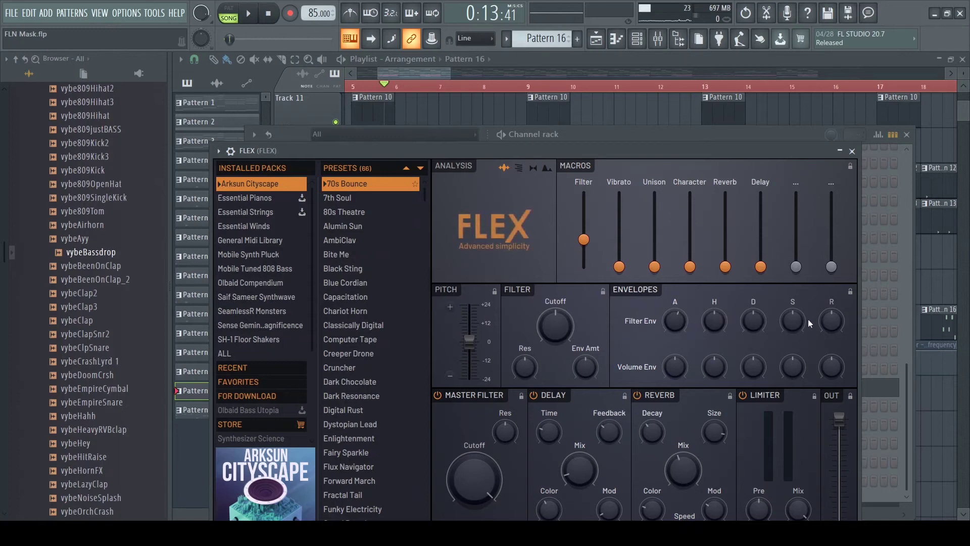
Step: Audition FLEX's 70s Bounce preset with held notes, comparing the Filter macro at minimum and raised to a little under halfway
key(m)
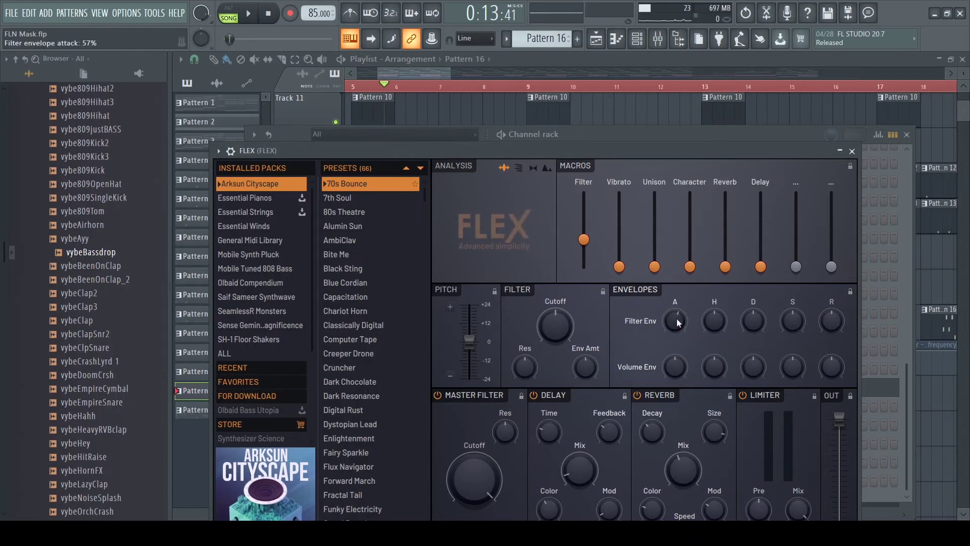
key(m)
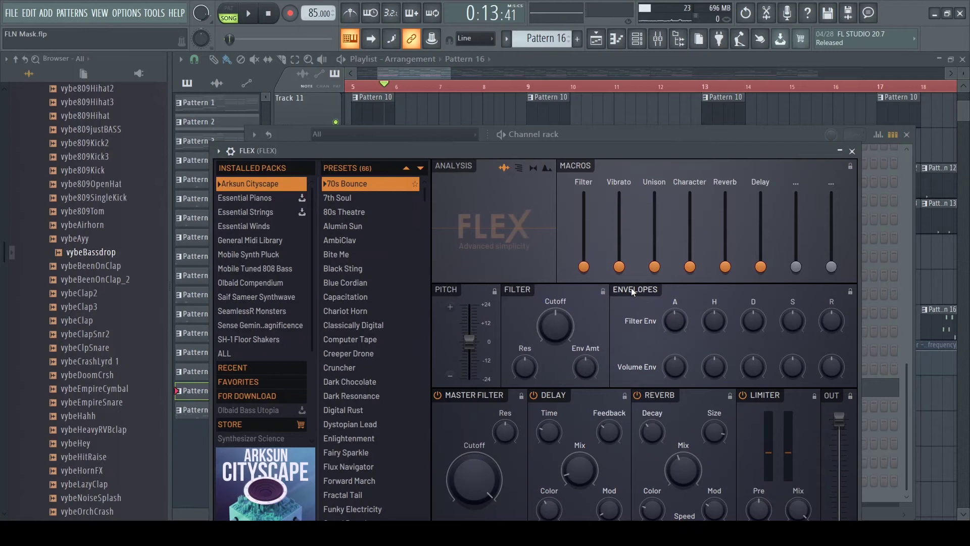
key(m)
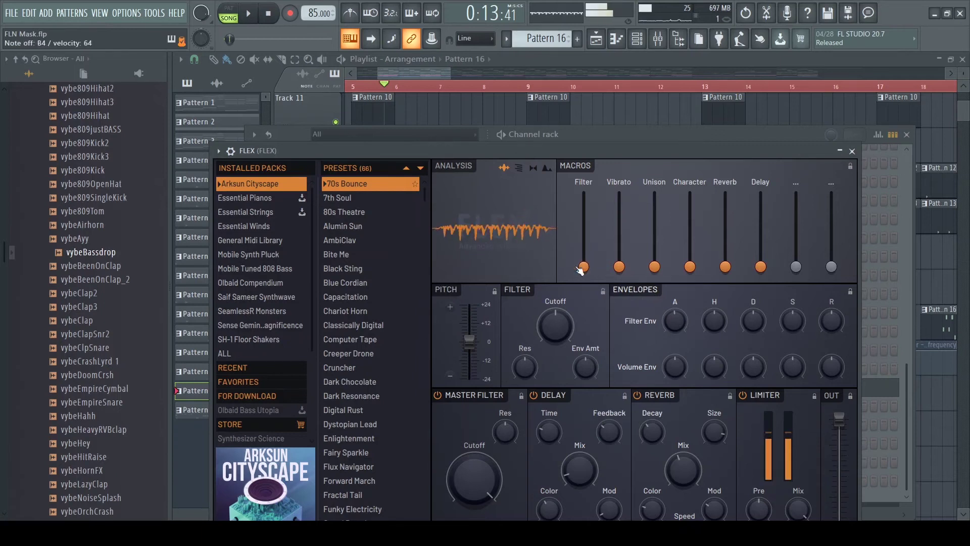
drag(585, 268, 584, 237)
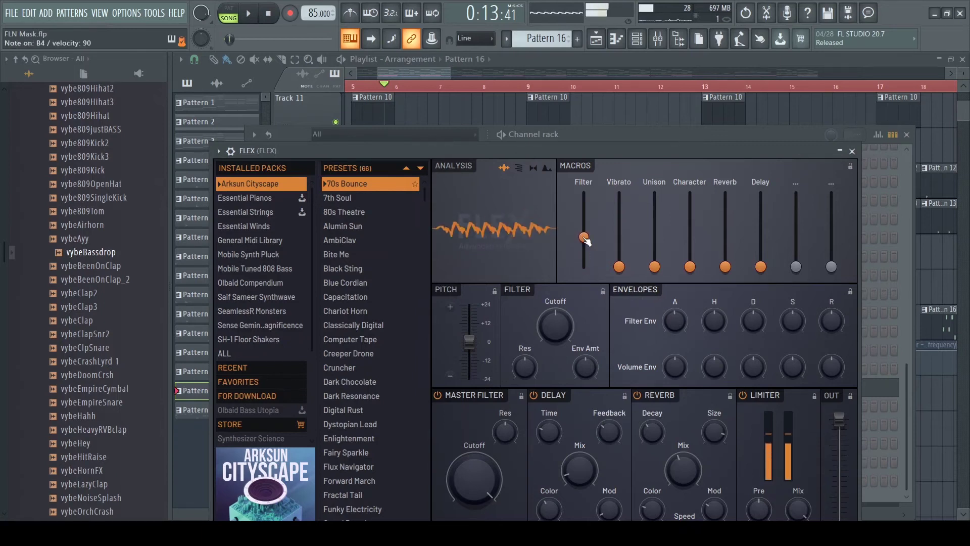
Step: Finish auditioning FLEX with one more note, close the instrument, and play the arrangement from bar 5 through Track 17's Pattern 16 clip
key(m)
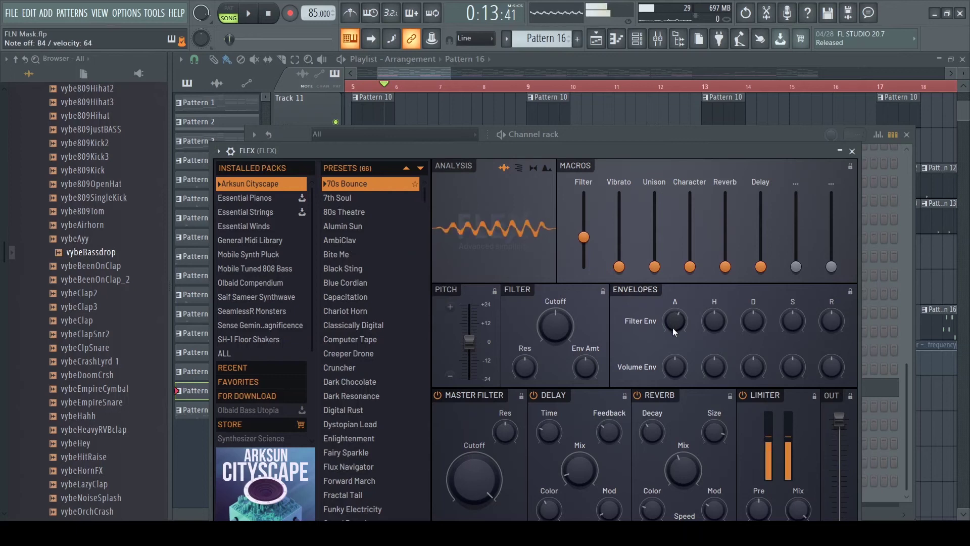
click(936, 266)
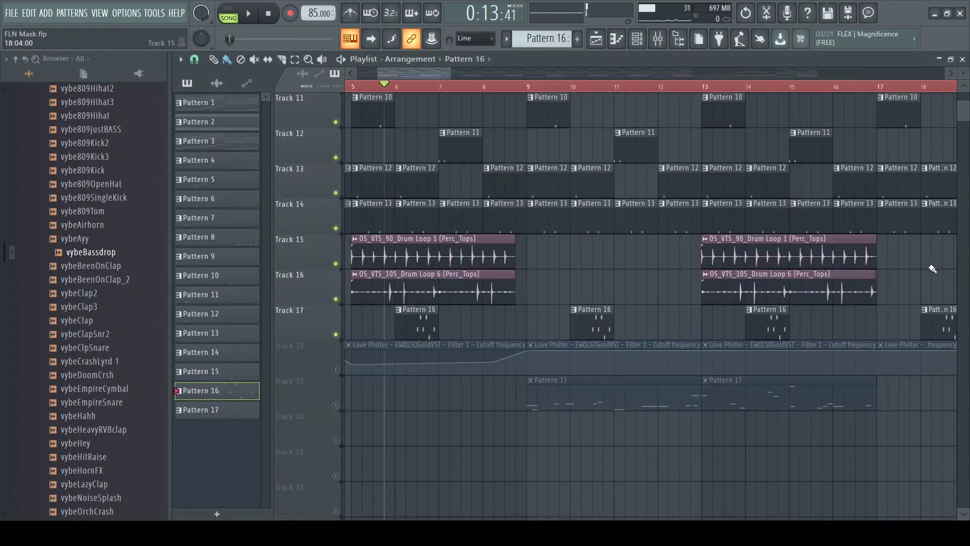
key(space)
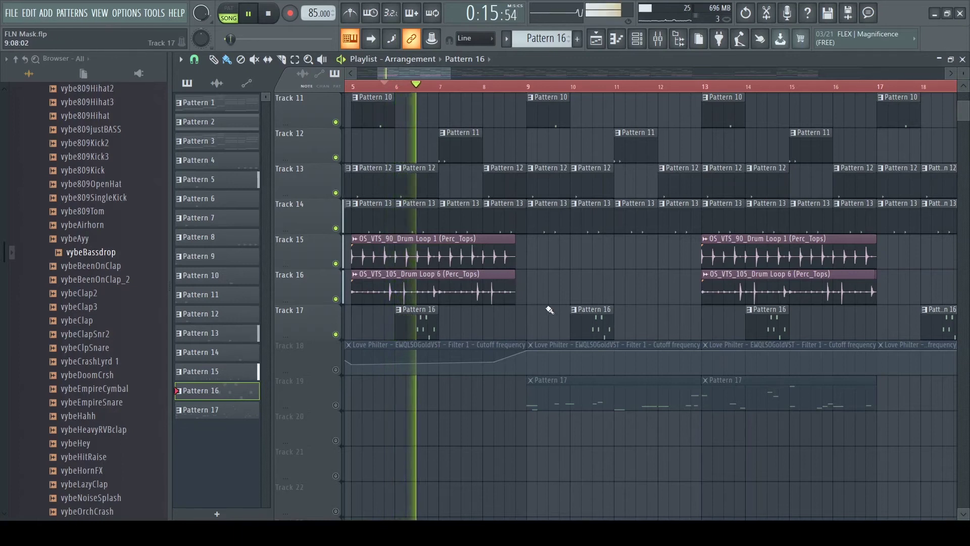
key(space)
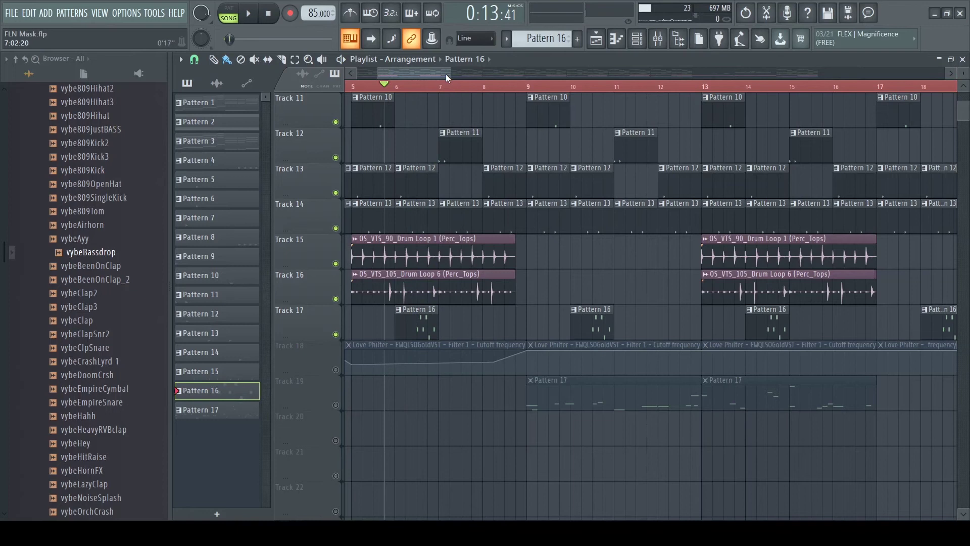
Step: Reopen FLEX from the channel rack to review its 70s Bounce settings, and return to the playlist
key(F6)
click(456, 389)
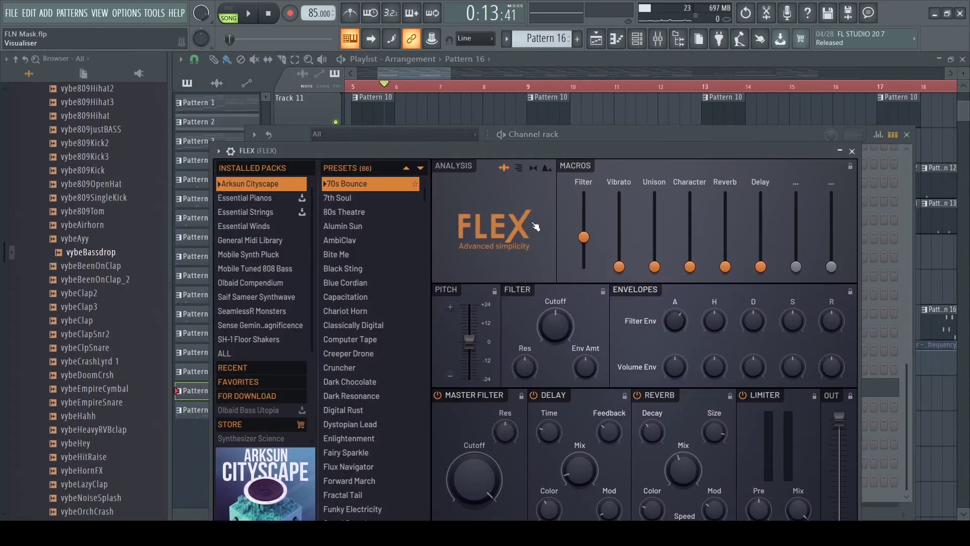
click(445, 77)
Step: Unmute all remaining playlist tracks, including the melodic tracks, the Track 18 filter automation and Track 19's Pattern 17
scroll(510, 89, down, 4)
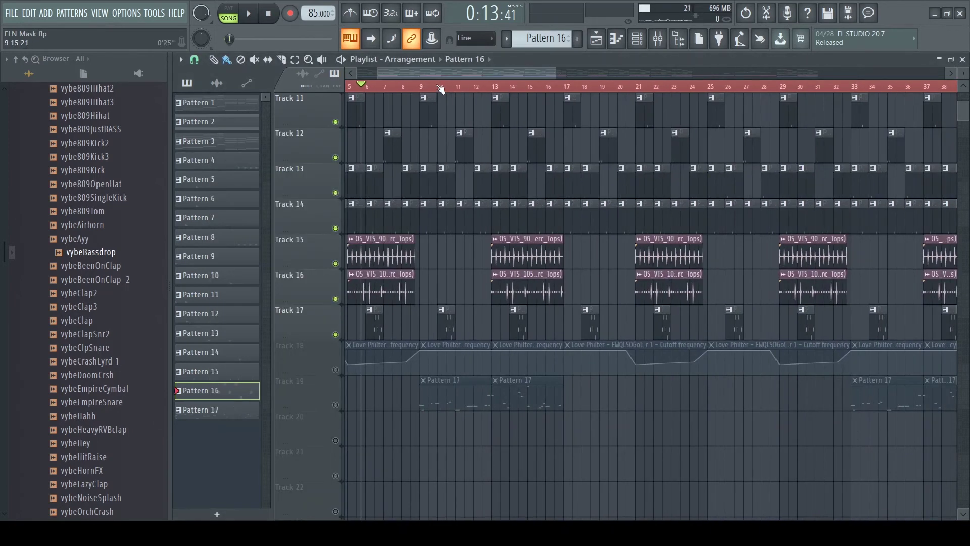
scroll(500, 222, up, 5)
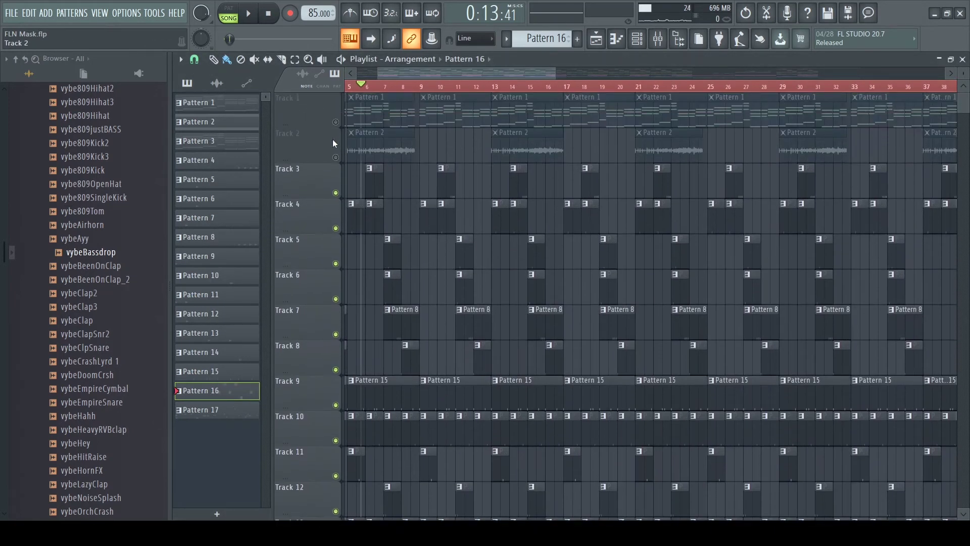
scroll(449, 249, down, 2)
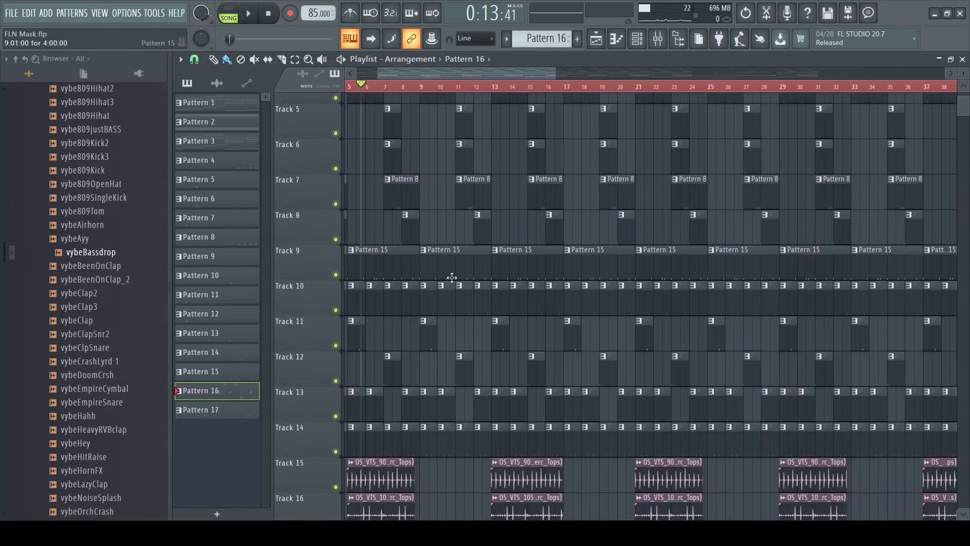
scroll(452, 277, down, 3)
scroll(453, 271, down, 1)
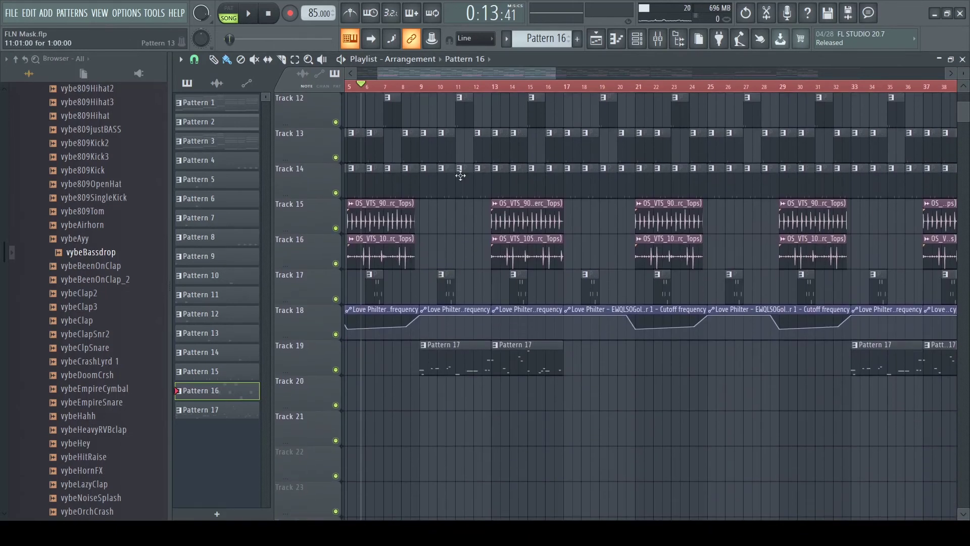
Step: Audition the percussion, top, snare and kick samples in the channel rack, from OS_SHH_Perc 12 down to OS_AS_Beach Ball Kick, and close the rack
key(F6)
scroll(487, 357, up, 3)
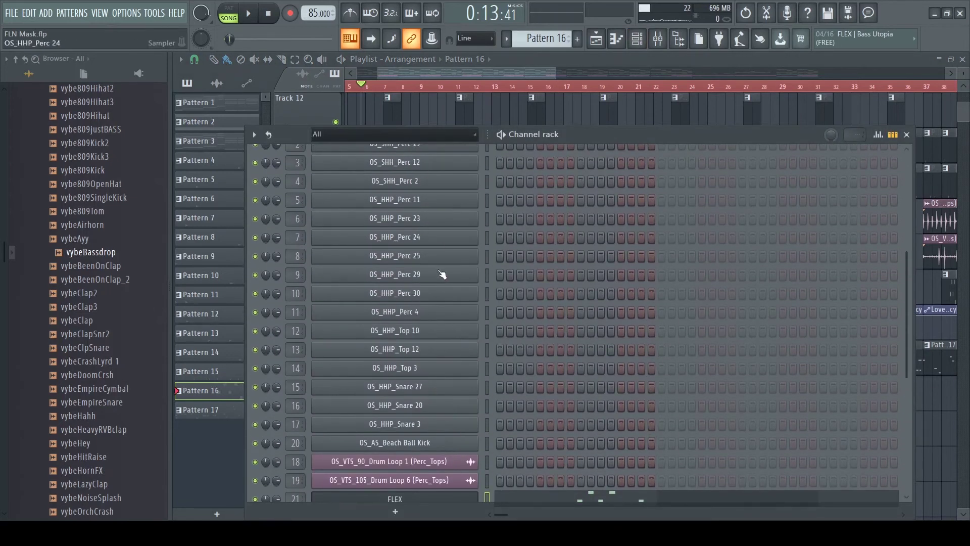
scroll(437, 275, up, 2)
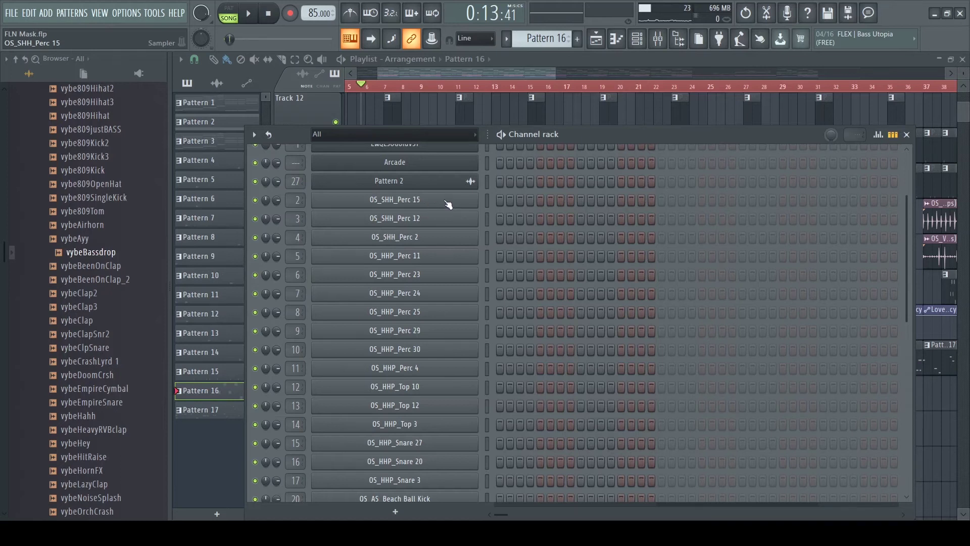
ctrl+click(444, 222)
click(444, 261)
click(444, 296)
click(446, 333)
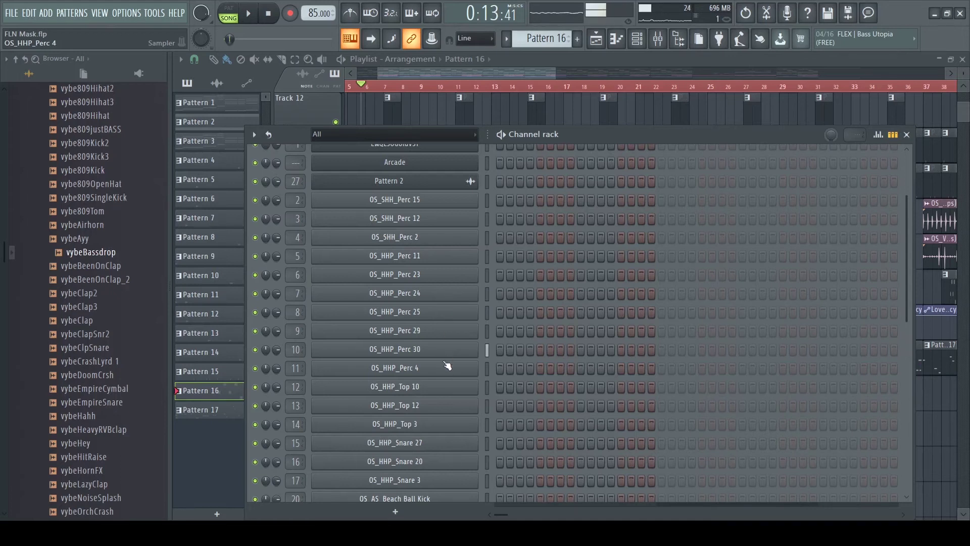
click(446, 393)
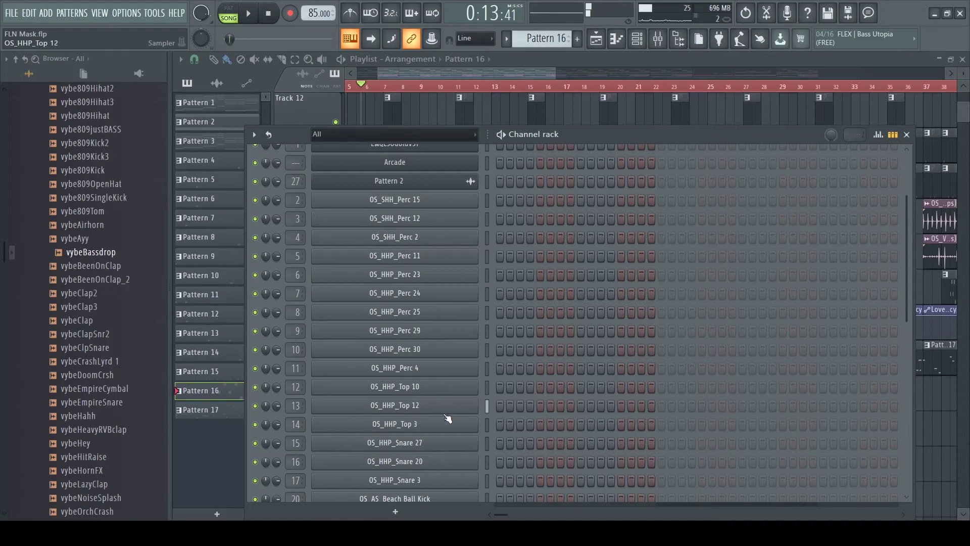
click(446, 443)
click(450, 487)
click(468, 499)
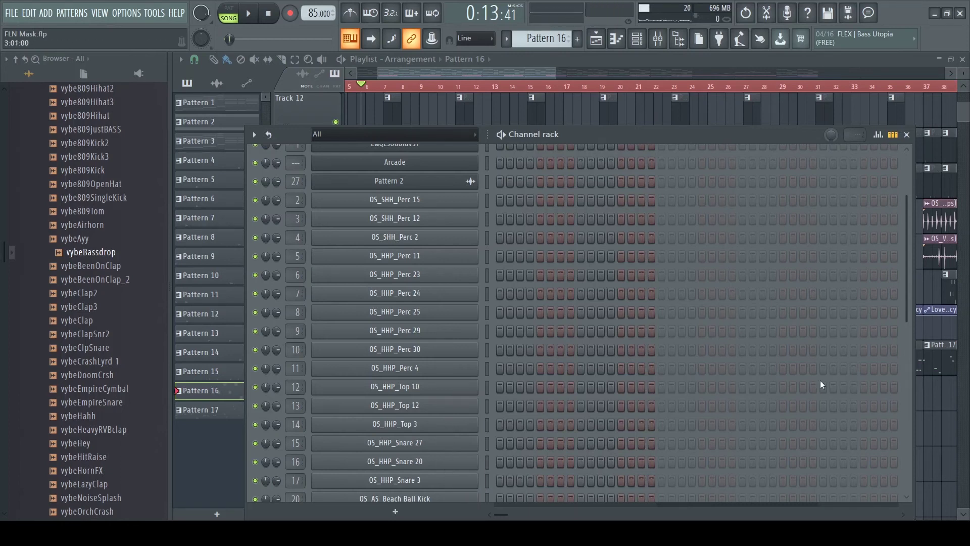
key(F6)
Step: Place the playhead at bar 9, where Pattern 17 starts on Track 19, and briefly play from there
drag(553, 95, 469, 85)
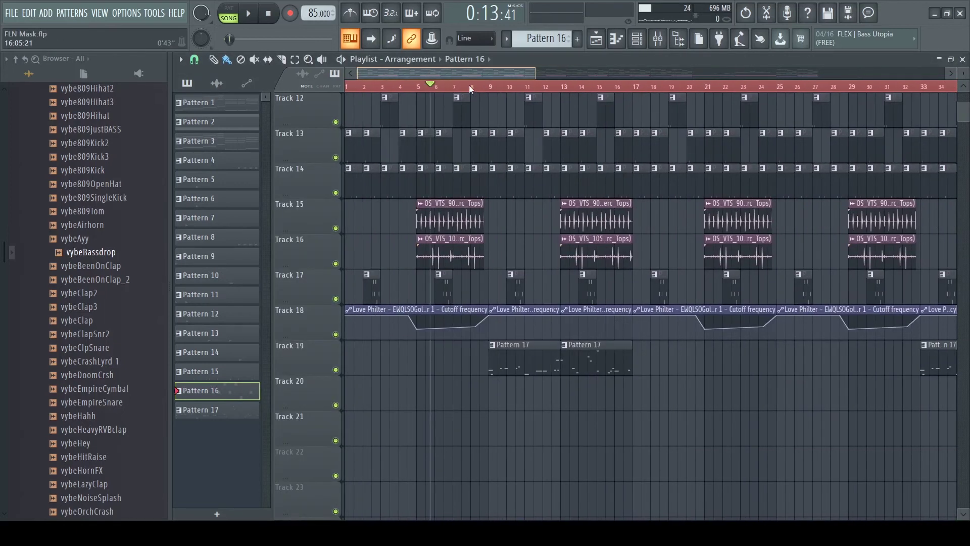
drag(527, 91, 494, 152)
click(430, 87)
key(space)
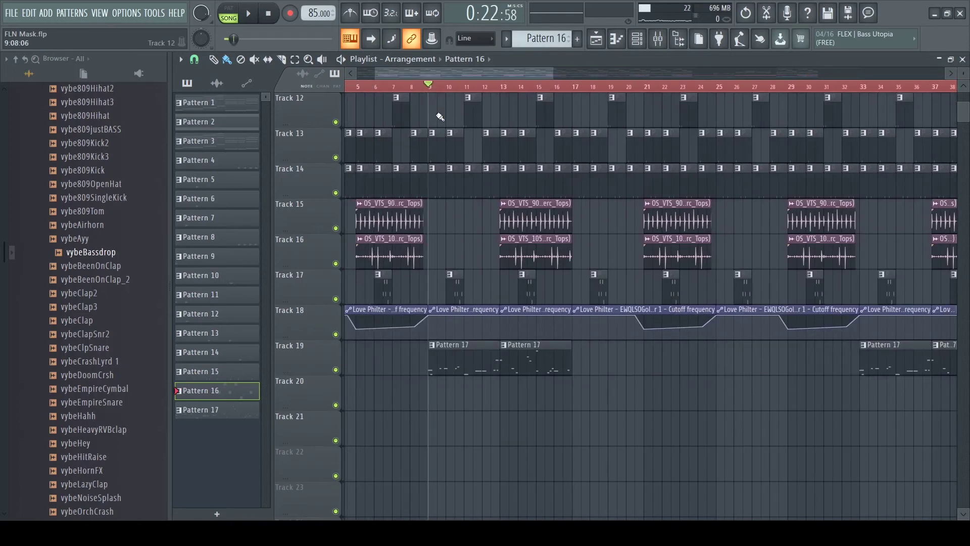
key(space)
Step: Open Pattern 17's MB 808 (2) notes in the piano roll and play the opening bars with the view fitted around bars 1 to 5
double_click(451, 358)
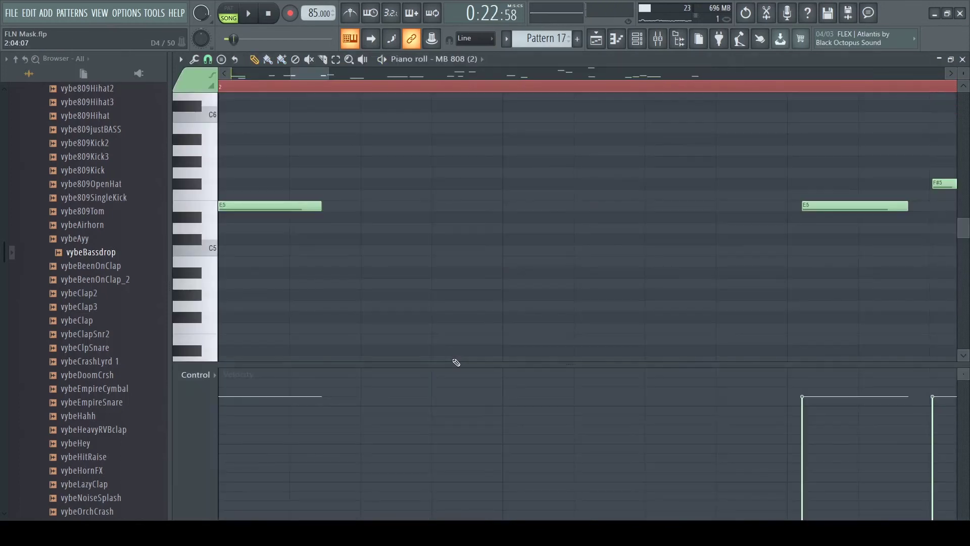
key(F6)
key(space)
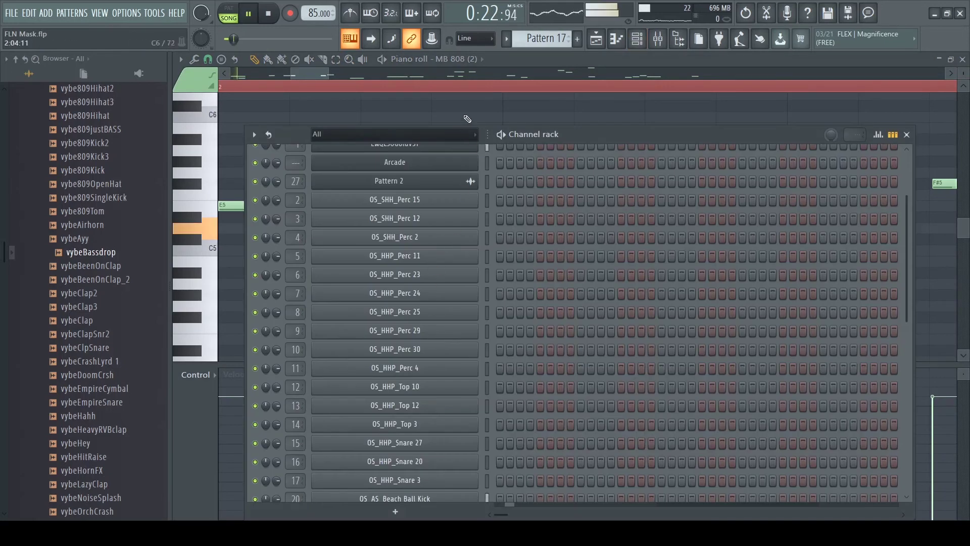
key(F6)
scroll(522, 66, down, 4)
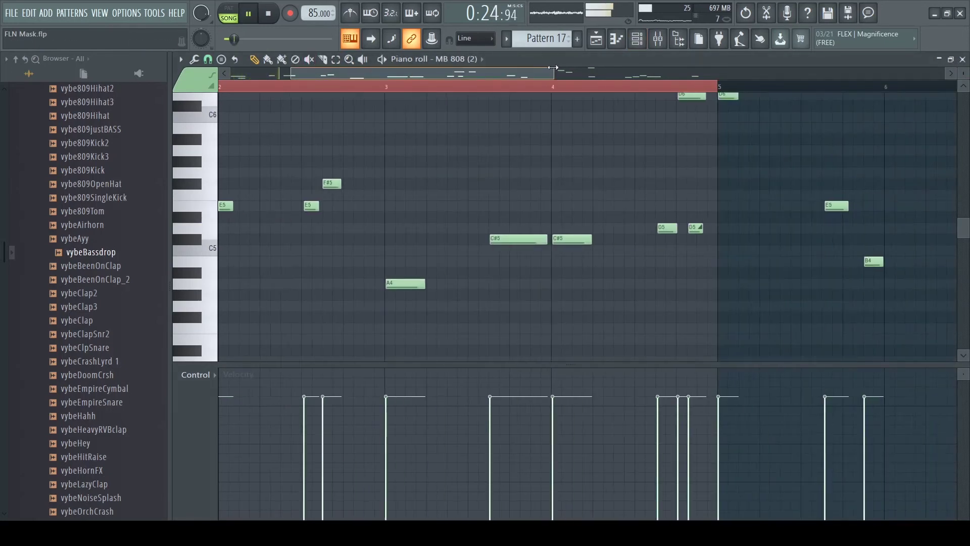
drag(522, 71, 407, 72)
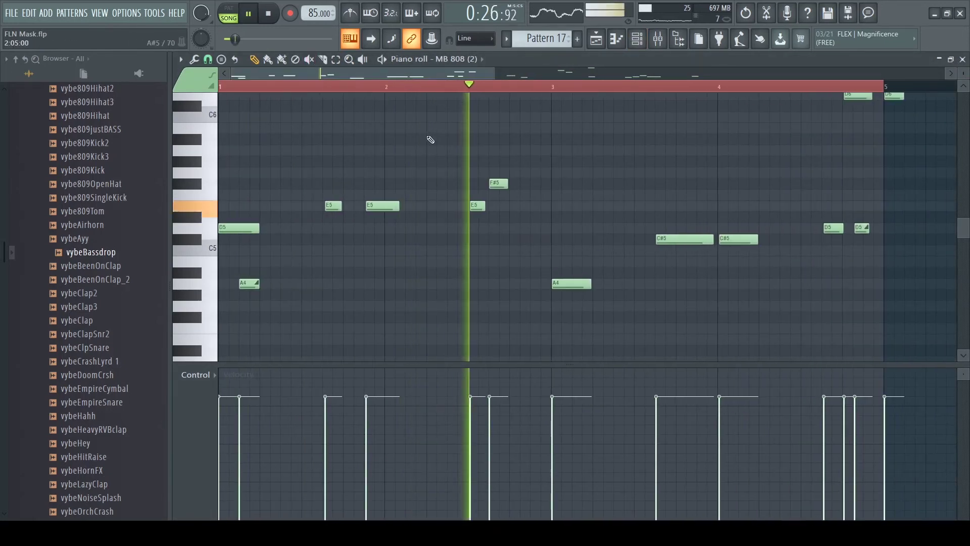
key(space)
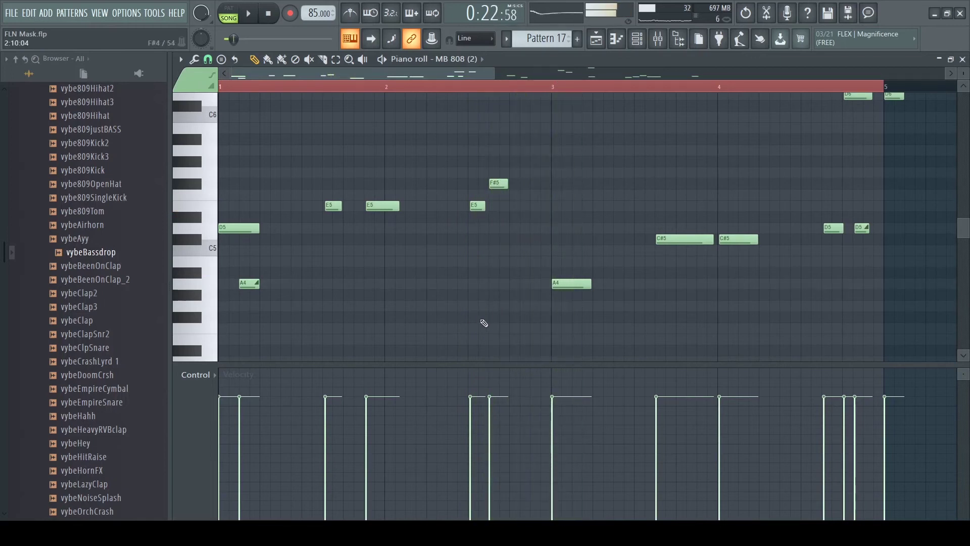
Step: Examine the MB 808 (2) notes up close and play Pattern 17 from bar 1, following the notes to the pattern's end before stopping
drag(496, 72, 302, 78)
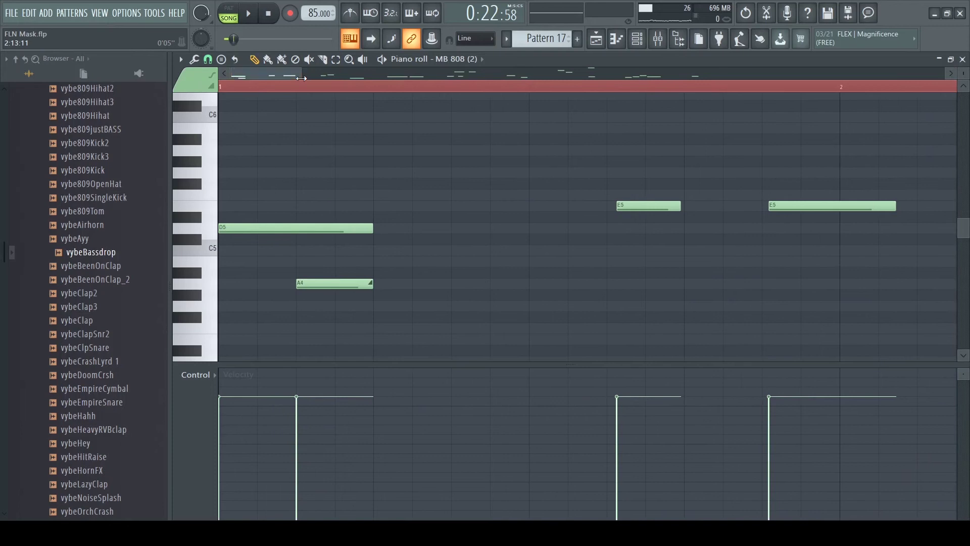
scroll(268, 74, right, 1)
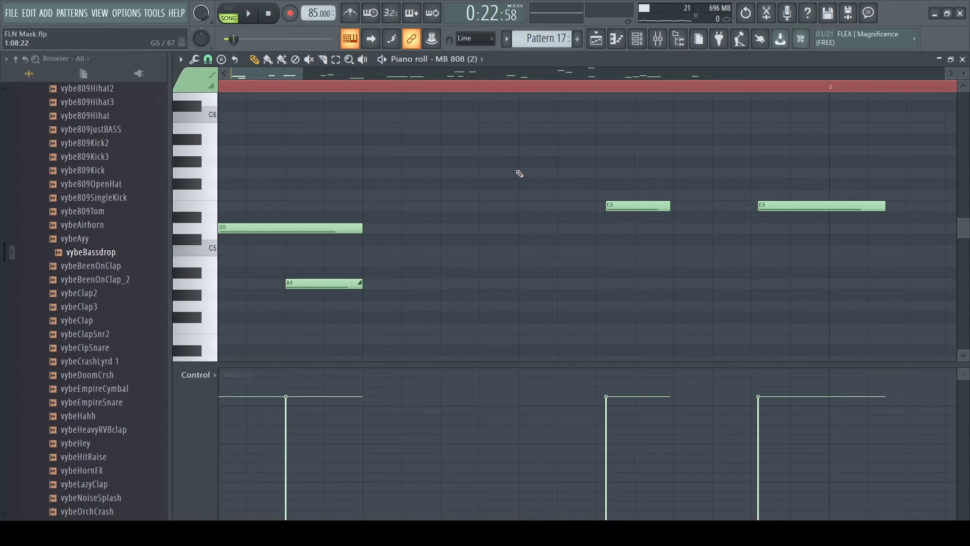
key(space)
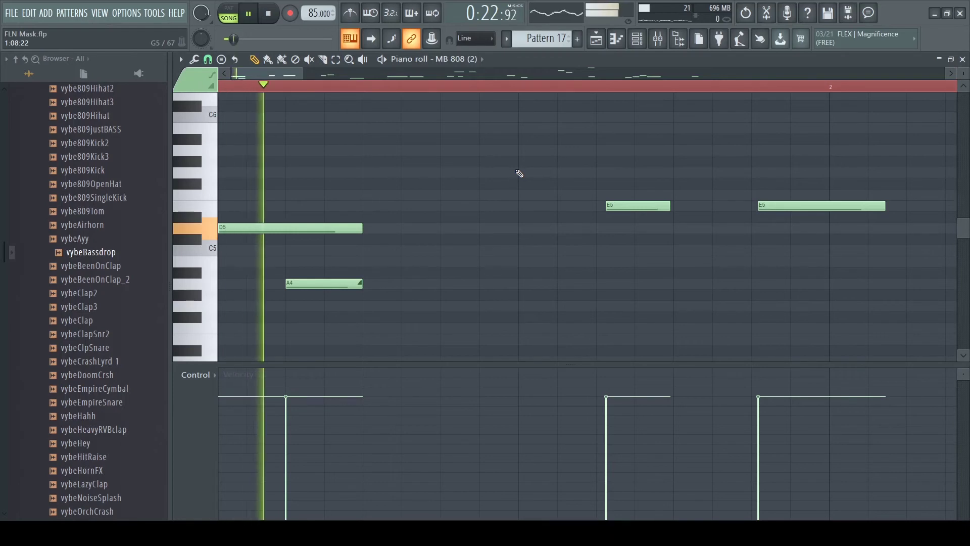
drag(275, 75, 481, 75)
scroll(557, 210, up, 3)
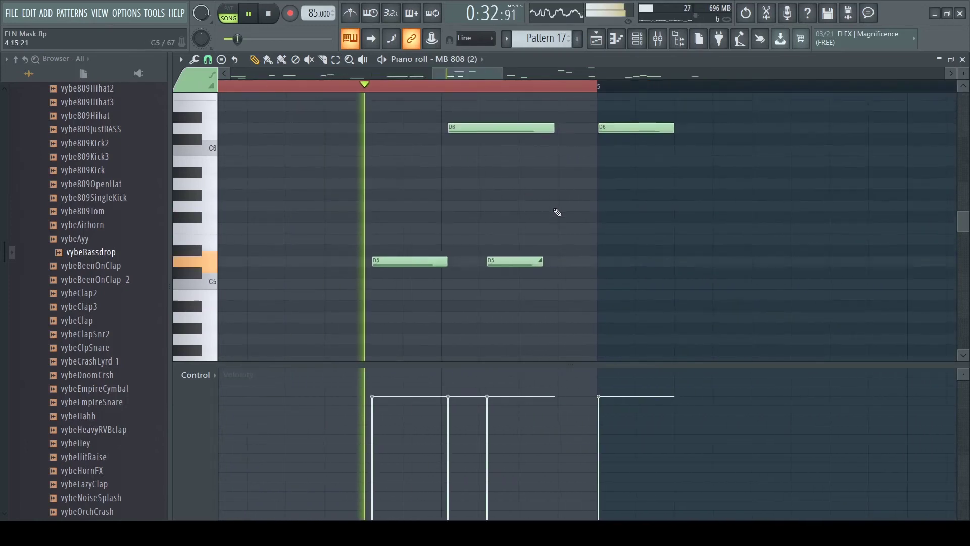
drag(462, 74, 587, 77)
scroll(598, 202, up, 3)
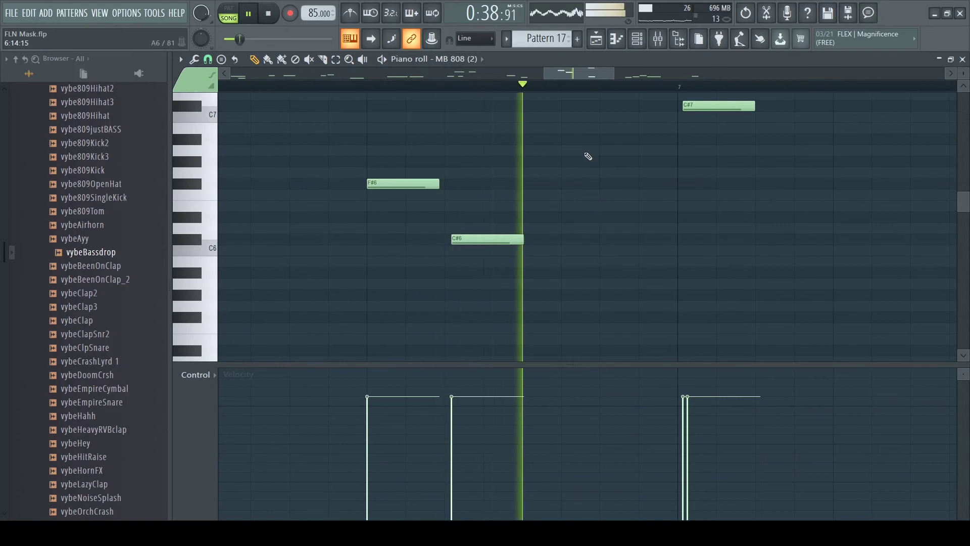
drag(574, 75, 617, 77)
scroll(574, 188, down, 6)
scroll(573, 182, up, 3)
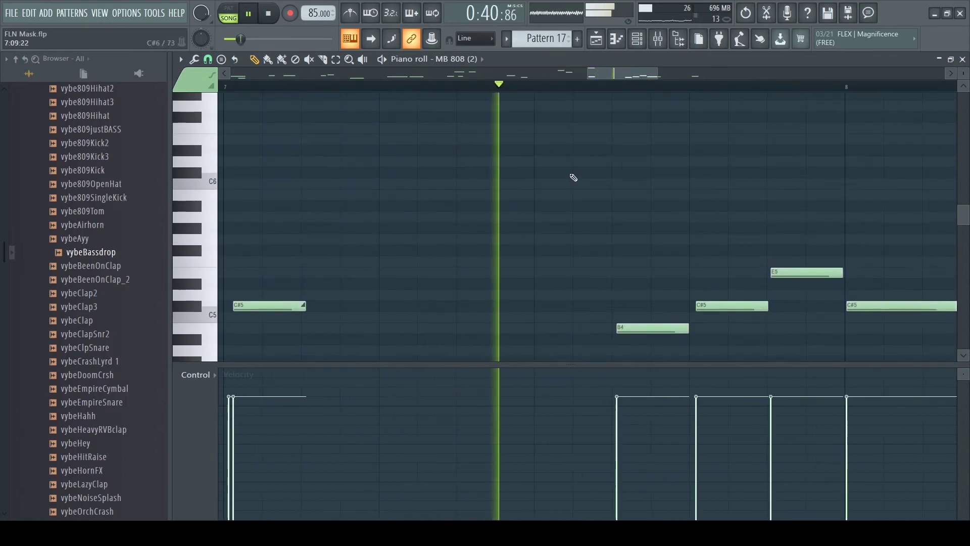
scroll(572, 172, down, 1)
drag(615, 74, 688, 86)
key(space)
Step: Select the MB 808 (2) track in the mixer, stop playback, and open its FabFilter Pro-Q effect to view the low-cut curve
key(F9)
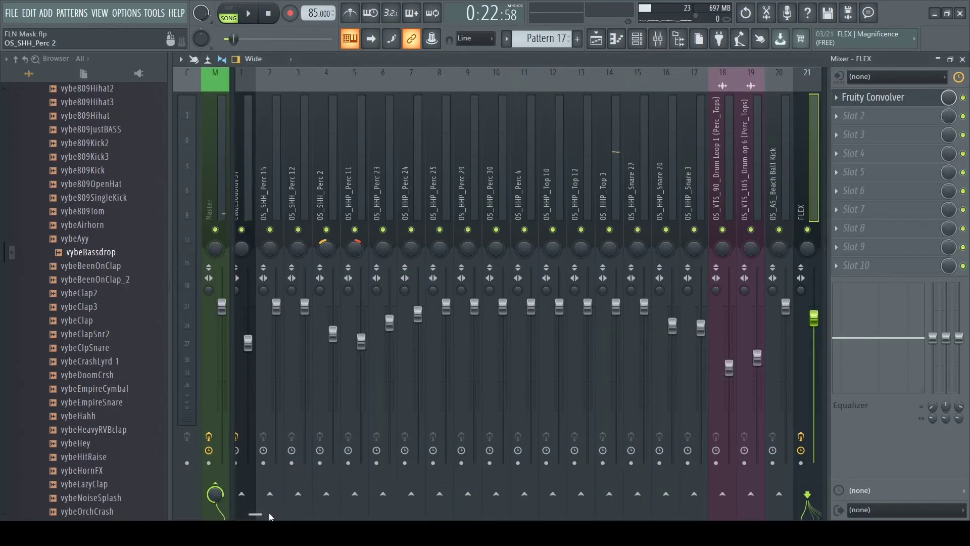
drag(259, 514, 301, 510)
click(639, 139)
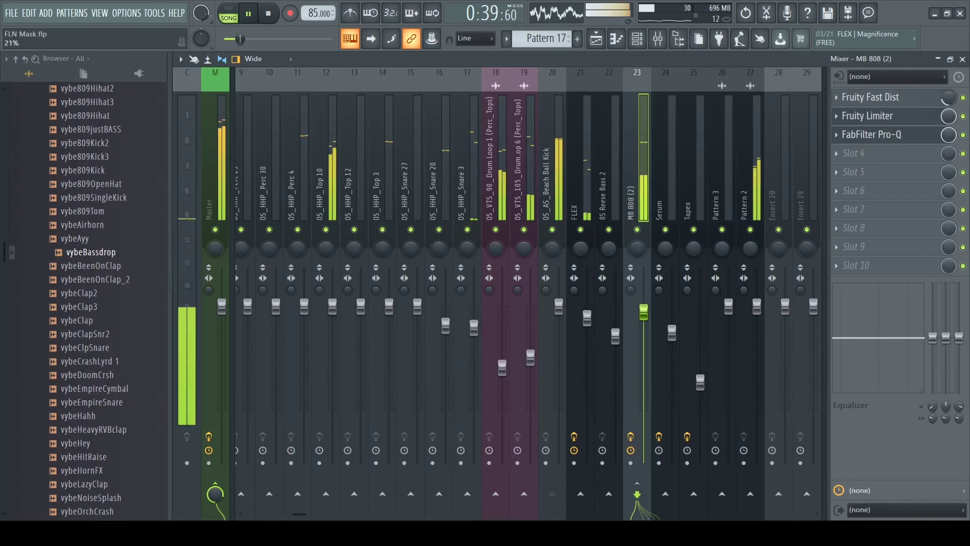
key(space)
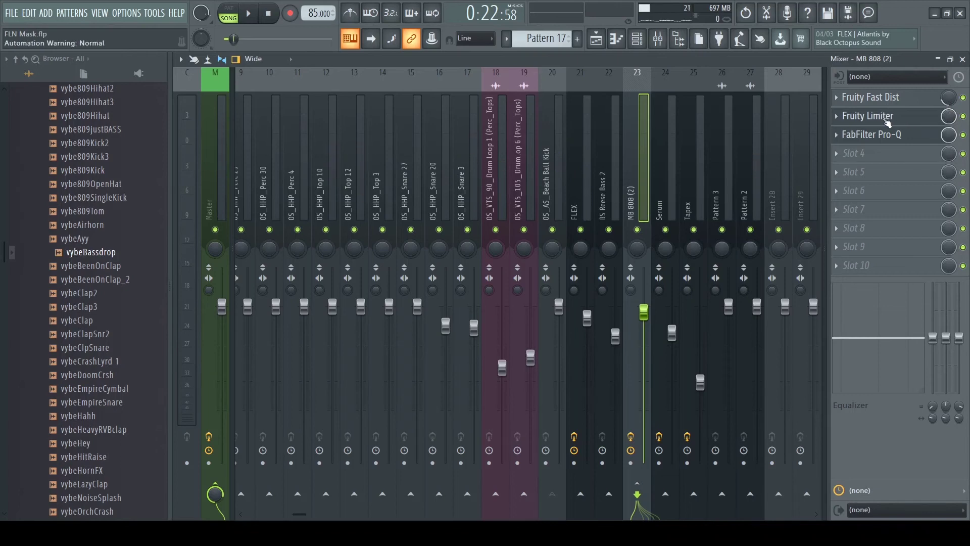
click(877, 135)
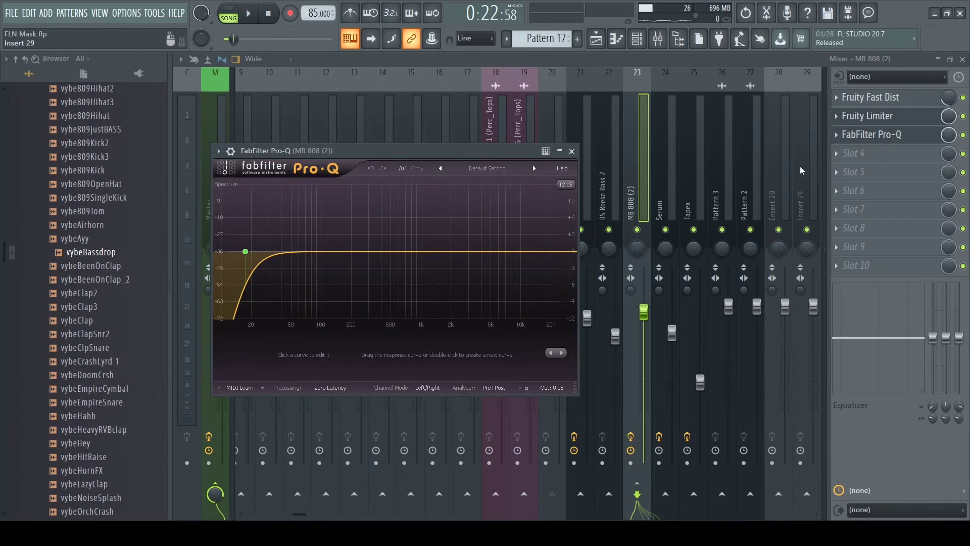
Step: Open the Fruity Limiter on MB 808 (2) and play the beat from bar 9 to watch the compression on the bass
click(878, 115)
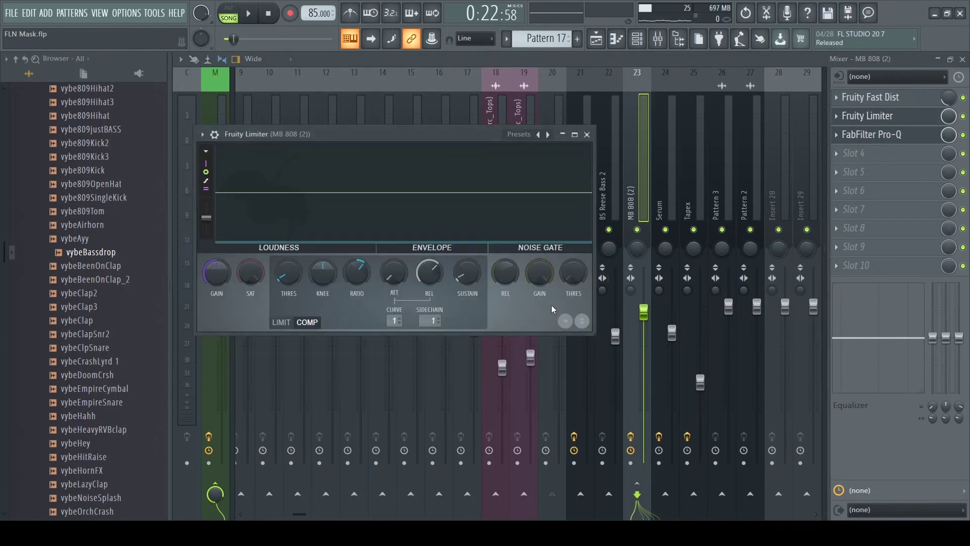
click(900, 116)
click(900, 116)
click(899, 116)
click(900, 116)
key(space)
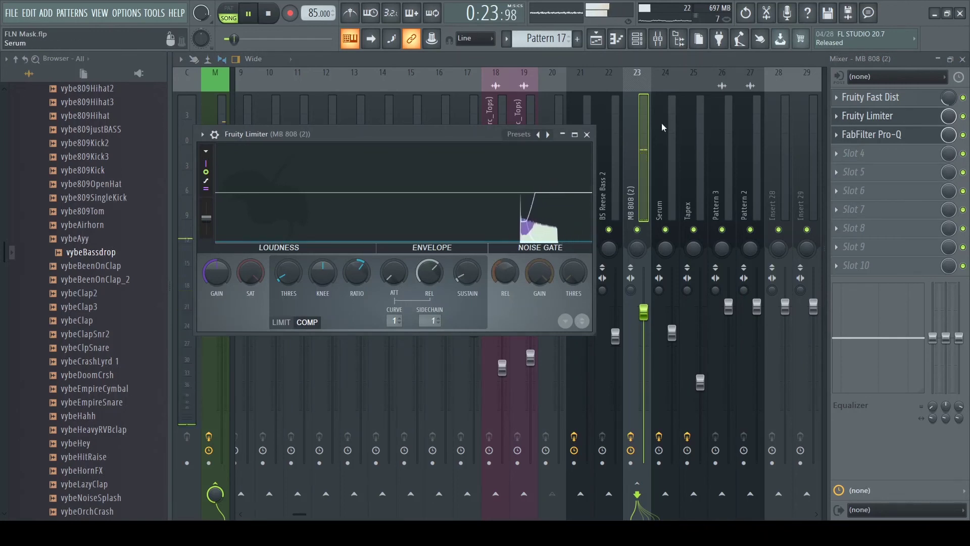
key(space)
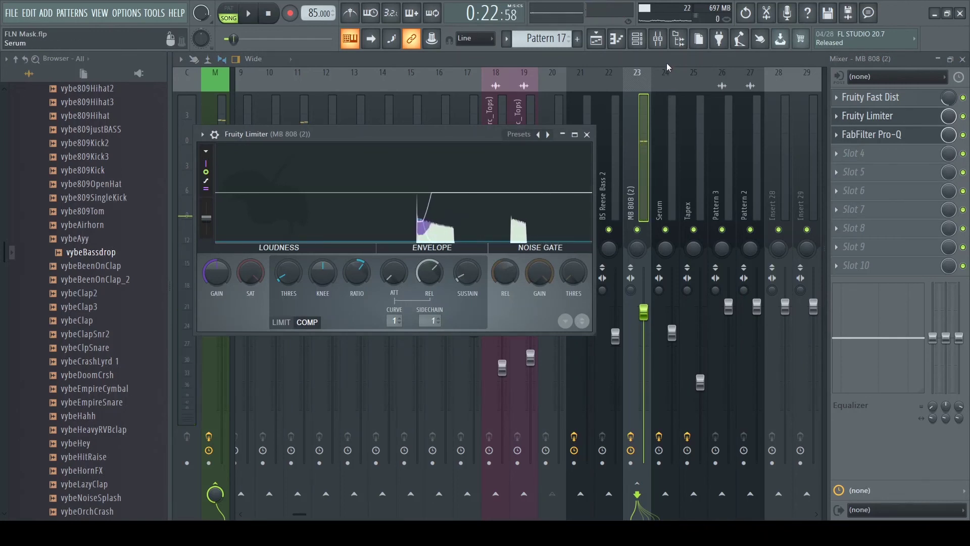
key(space)
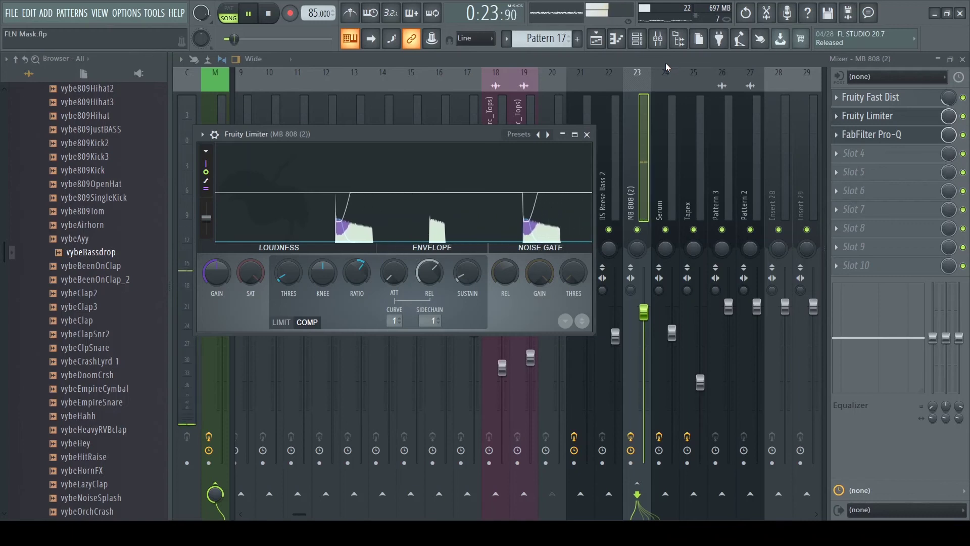
Step: Close the Fruity Limiter and select the Serum mixer track, looking over the neighbouring tracks while the beat plays
key(F6)
key(F6)
click(672, 158)
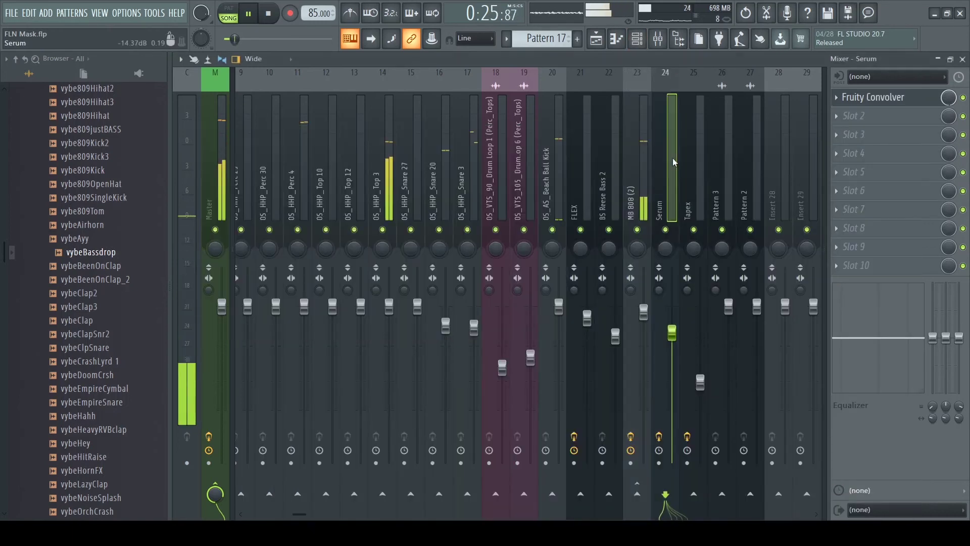
drag(298, 514, 328, 486)
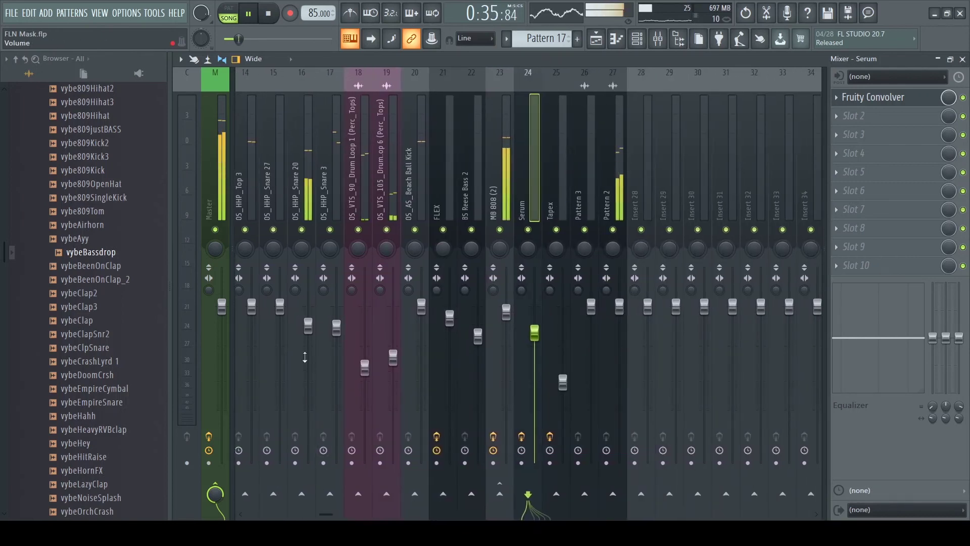
Step: Stop playback, inspect the OS_AS_Beach Ball Kick mixer track's routing, and replay the beat with MB 808 (2) selected
key(space)
click(416, 190)
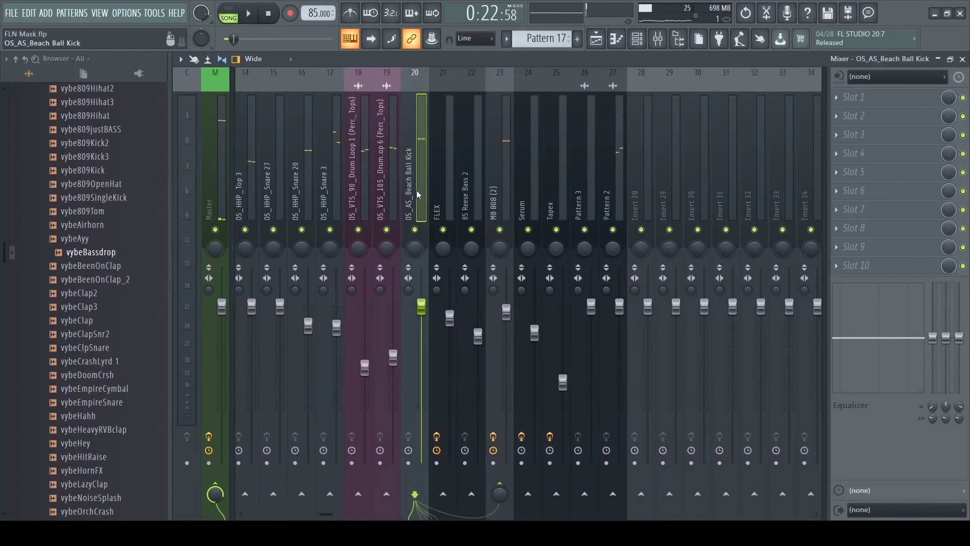
click(501, 166)
key(space)
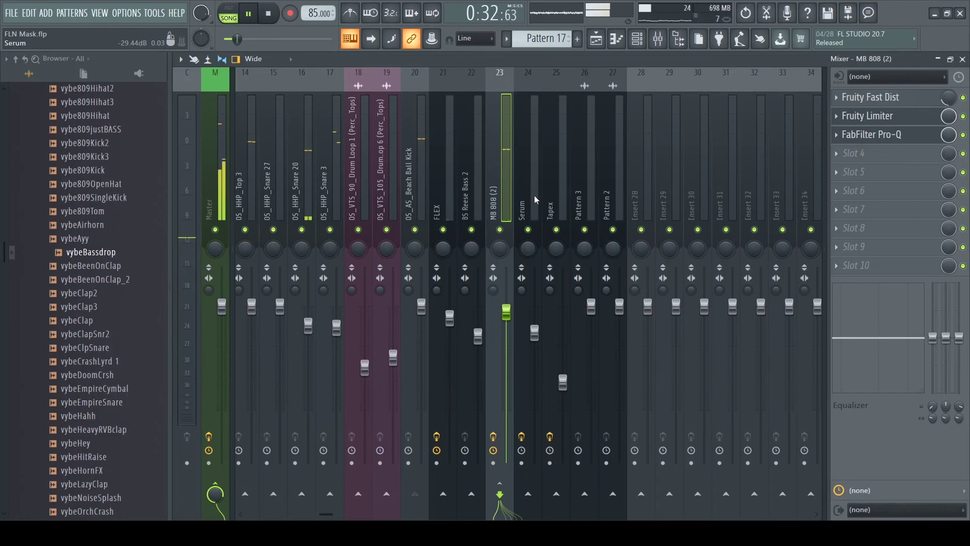
Step: Return to the playlist and play the arrangement from bar 4 to about bar 8, listening to the cutoff frequency section
key(F6)
key(F5)
key(space)
drag(502, 69, 456, 74)
click(410, 88)
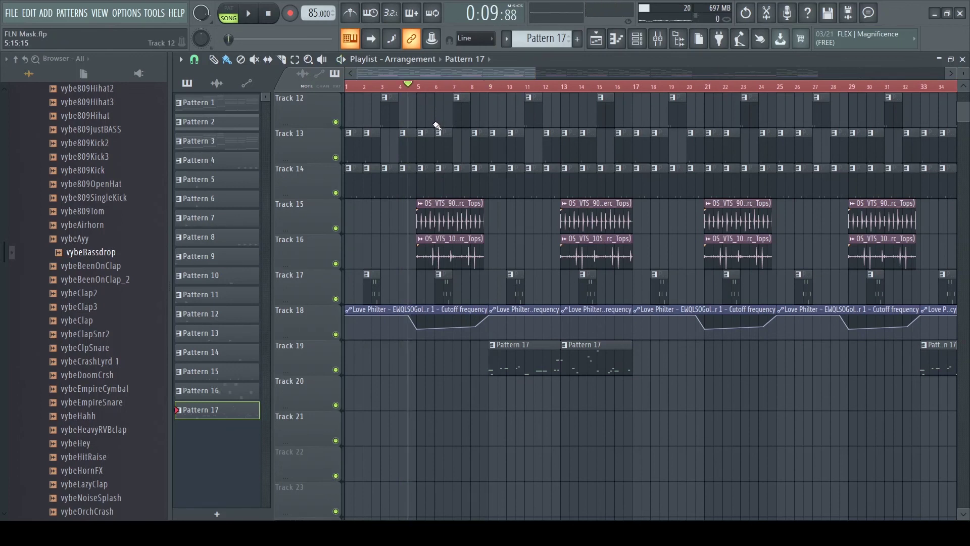
mouse_move(412, 92)
mouse_down()
mouse_move(393, 91)
mouse_move(408, 94)
mouse_up()
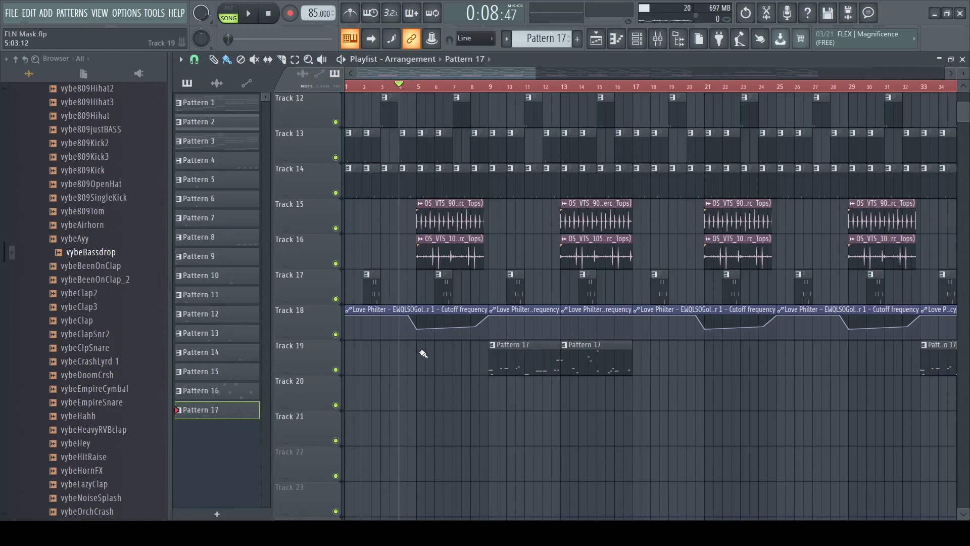
key(space)
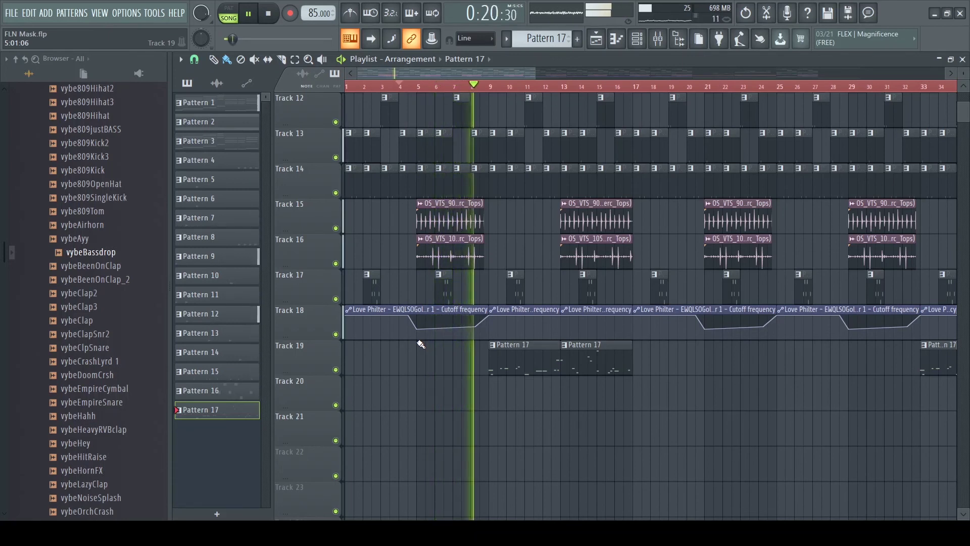
key(space)
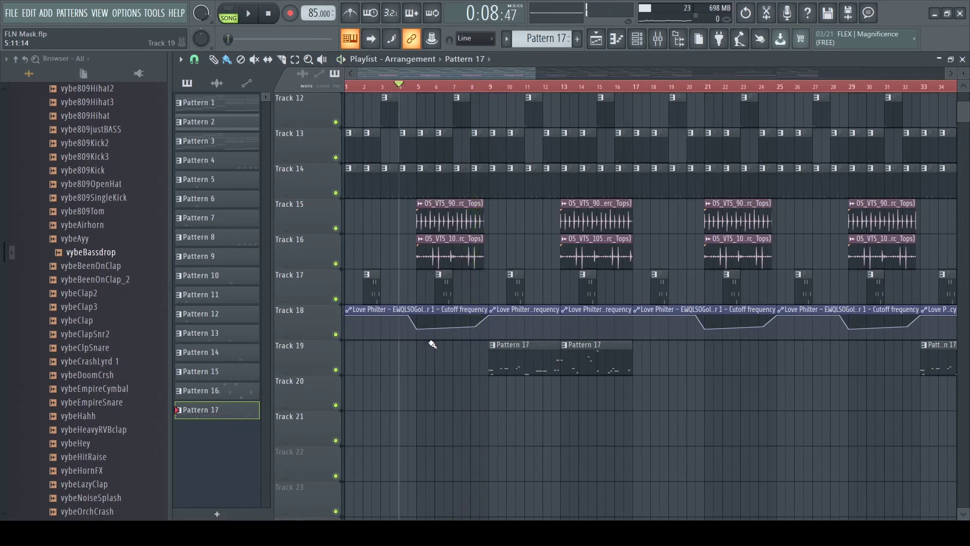
Step: Examine the clip layout of Tracks 1 to 21 over the first 52 bars of the playlist
scroll(451, 334, up, 10)
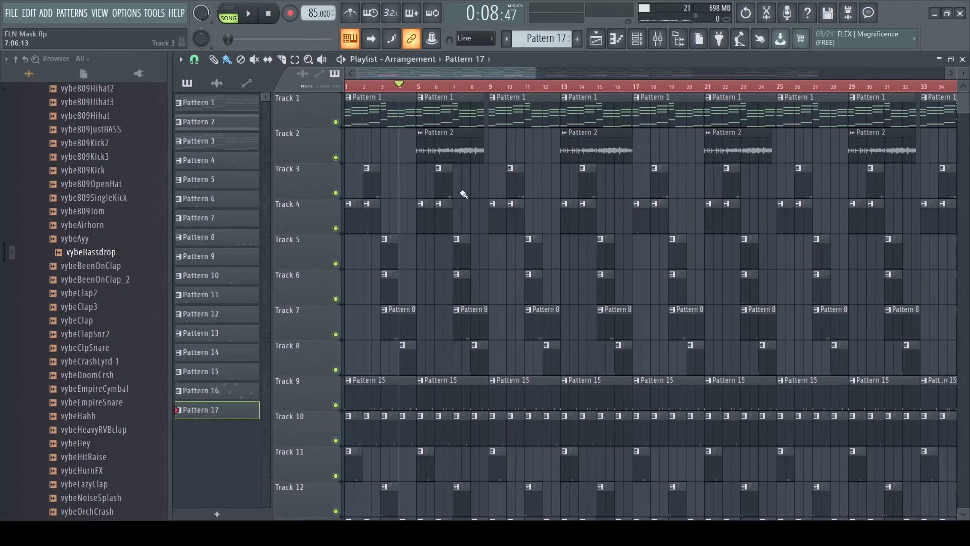
scroll(463, 194, down, 8)
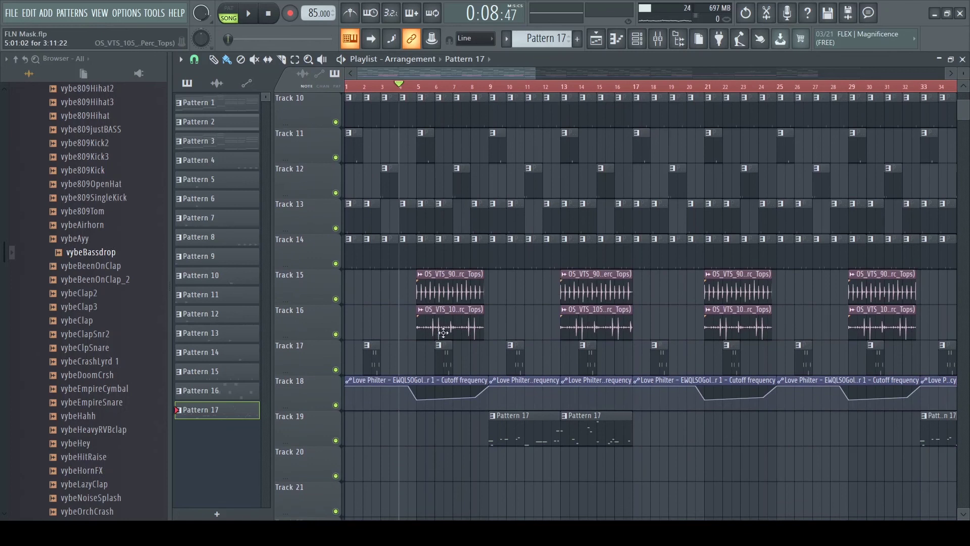
scroll(460, 257, up, 8)
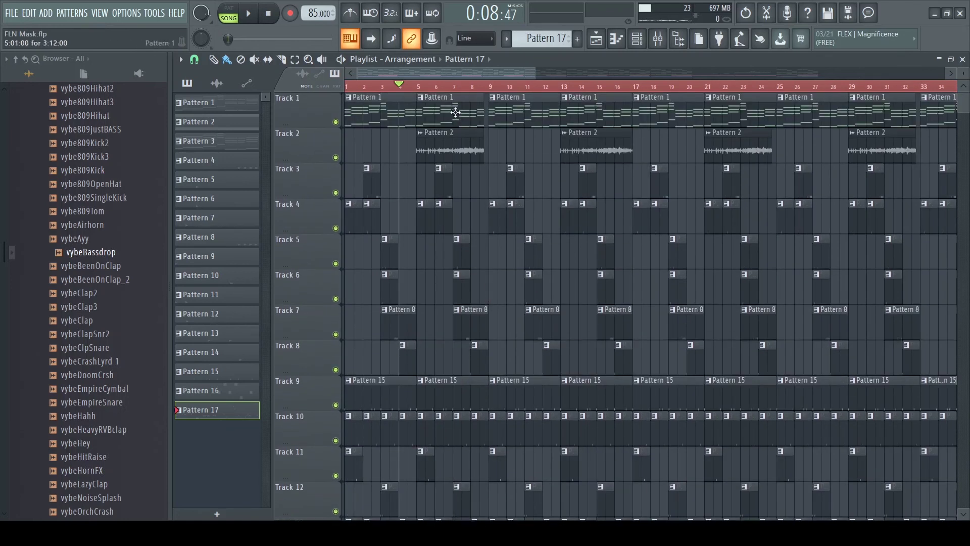
scroll(505, 151, right, 5)
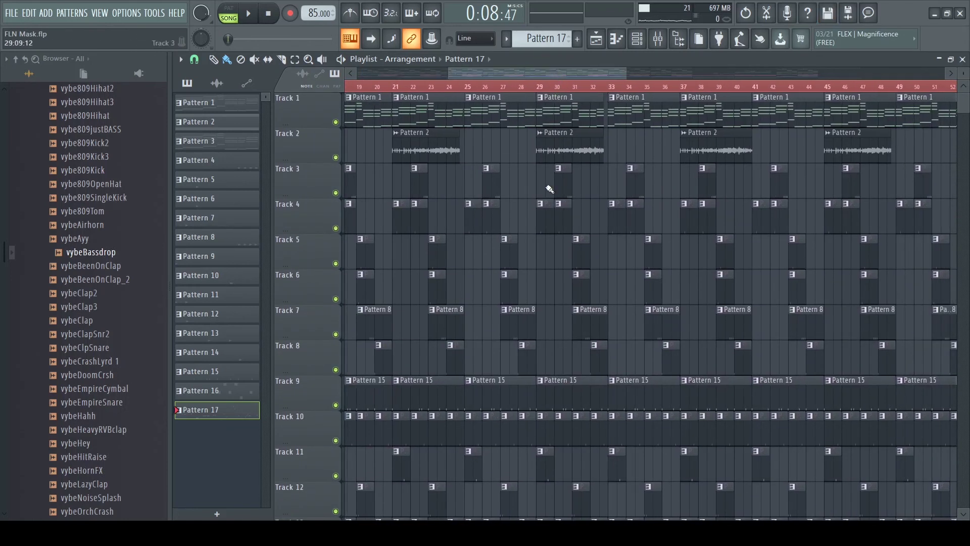
scroll(548, 219, down, 6)
scroll(548, 219, down, 2)
scroll(546, 211, down, 1)
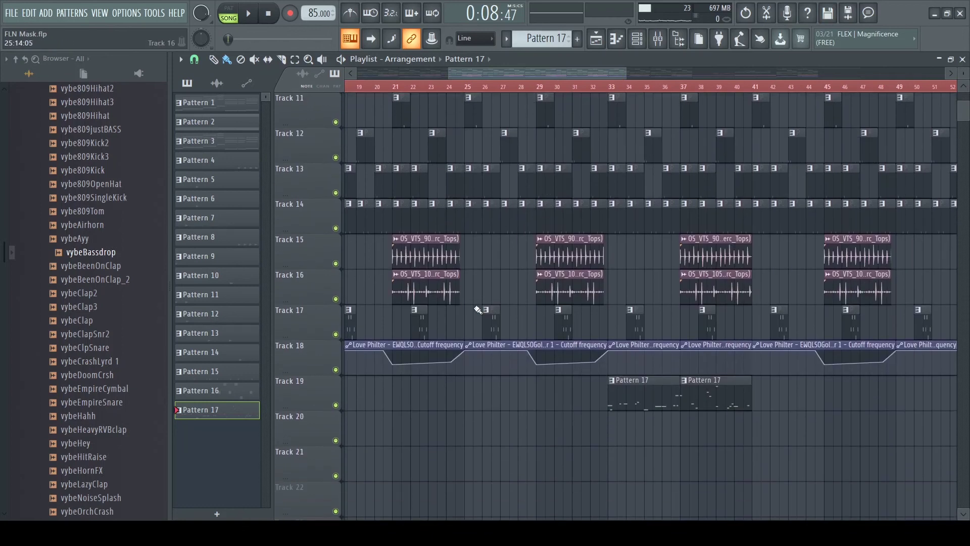
Step: Examine the arrangement from bar 59 to 92 and play it from bar 64 into the Pattern 3 section
drag(508, 76, 719, 73)
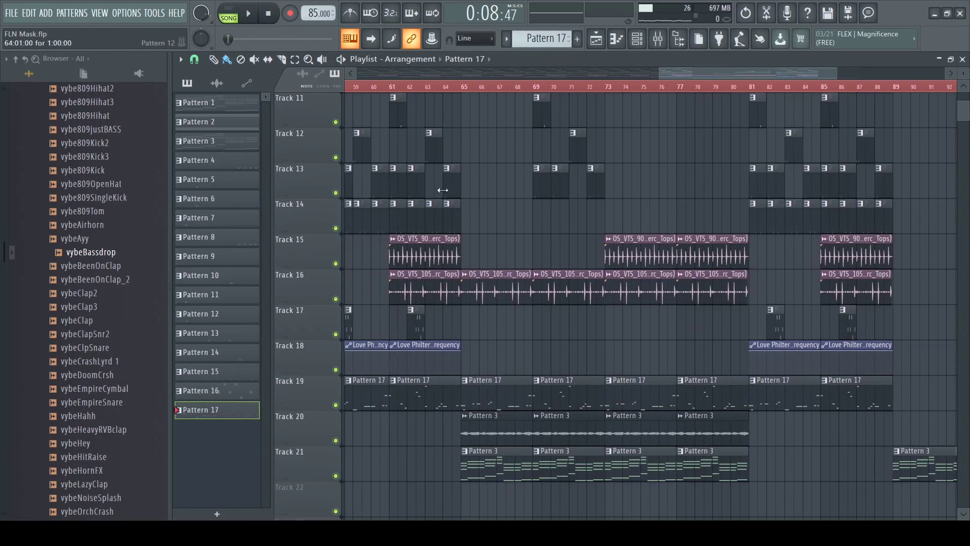
scroll(489, 174, up, 6)
scroll(488, 176, down, 9)
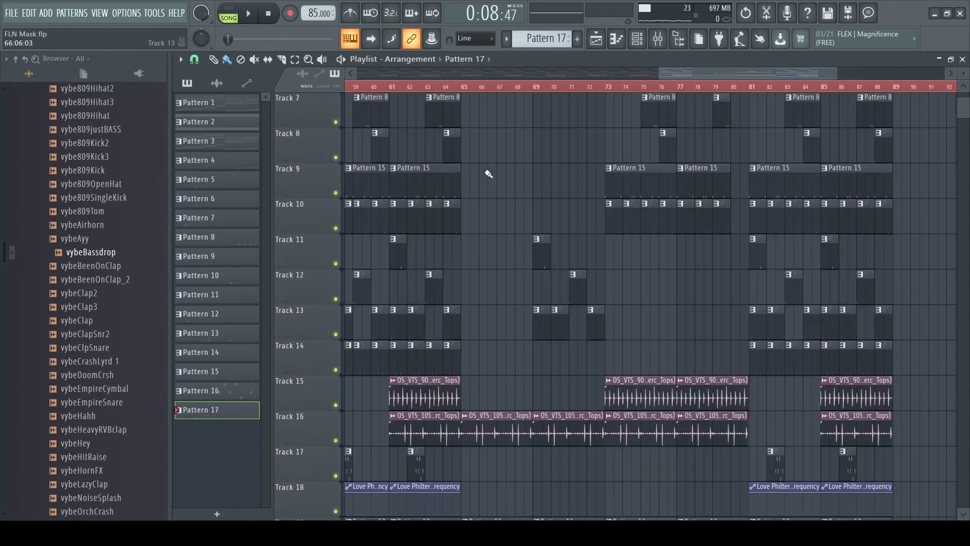
scroll(488, 177, down, 2)
click(453, 87)
key(space)
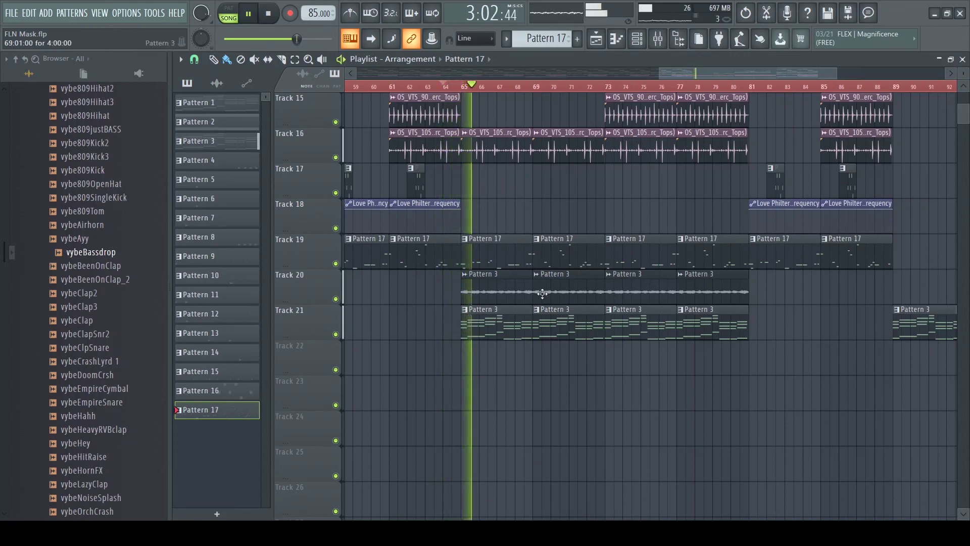
Step: Find the Tapex channel in the channel rack, stop playback, and open its instrument to view the Baghdad Piano preset
key(F6)
scroll(544, 313, down, 5)
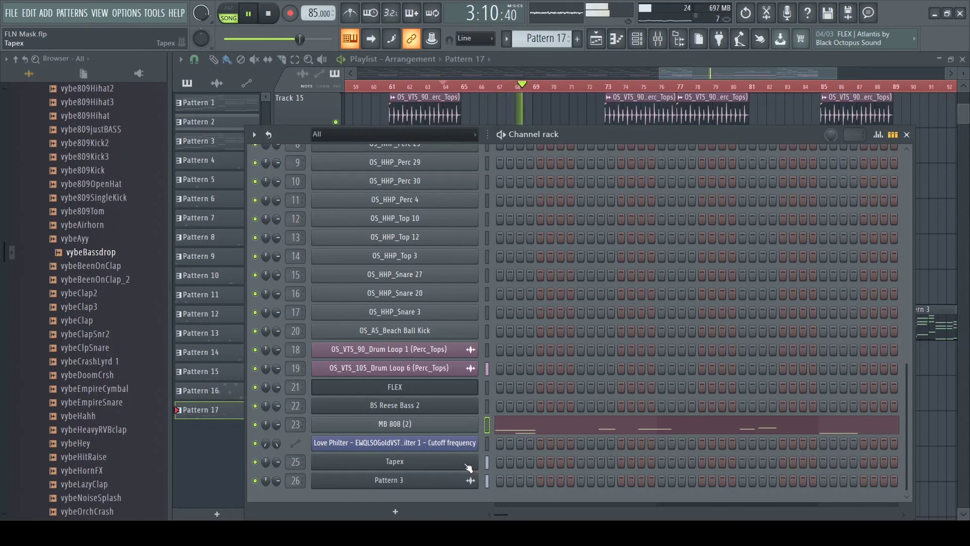
key(space)
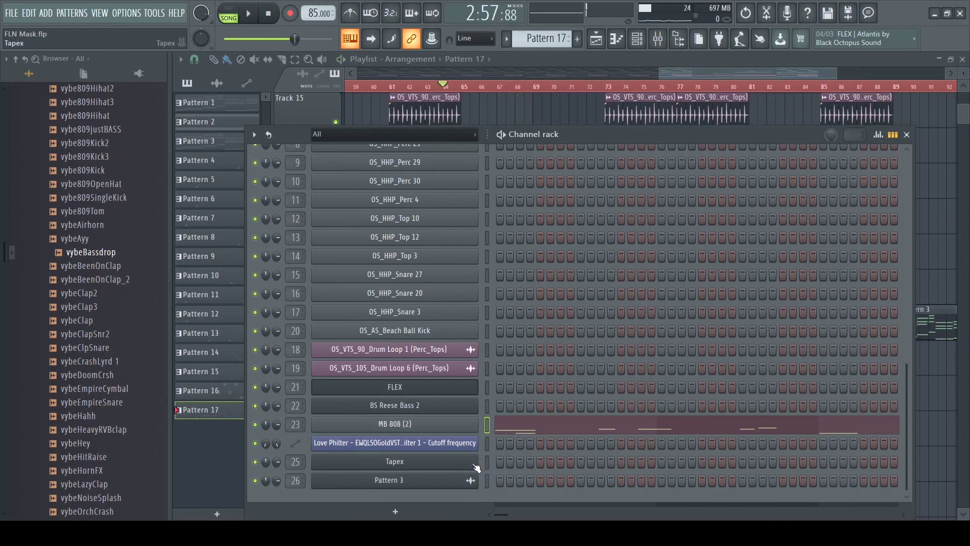
click(474, 464)
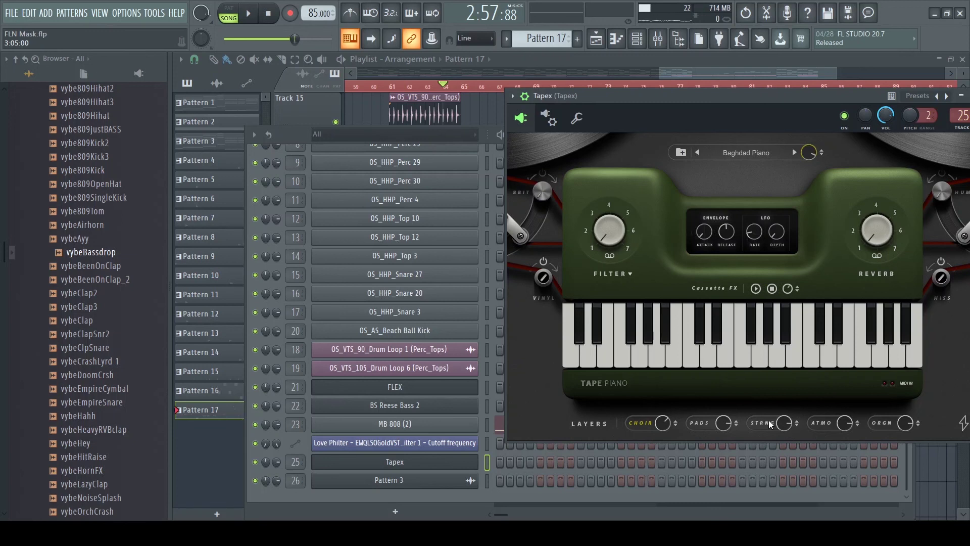
Step: Return to the playlist and play the Pattern 3 section from bar 65 for a couple of bars
click(739, 74)
key(space)
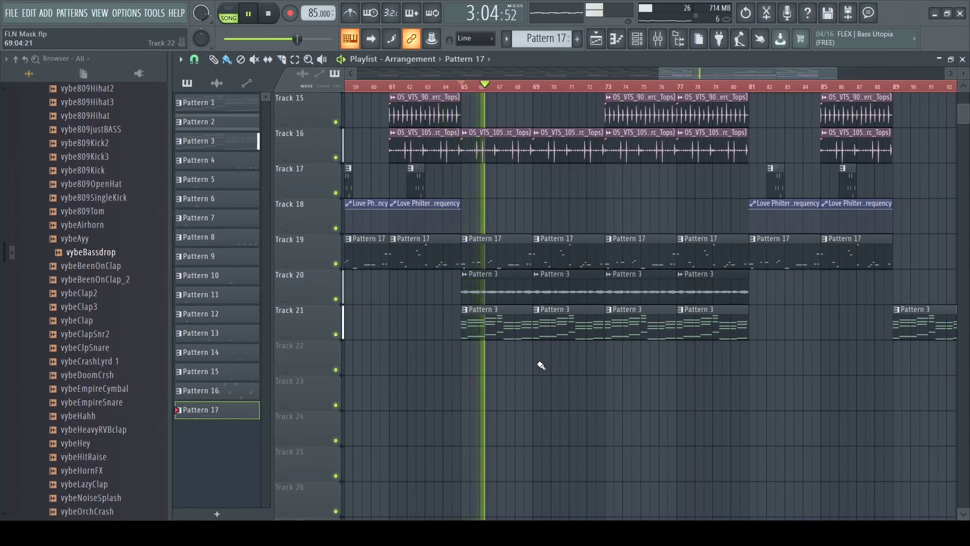
key(space)
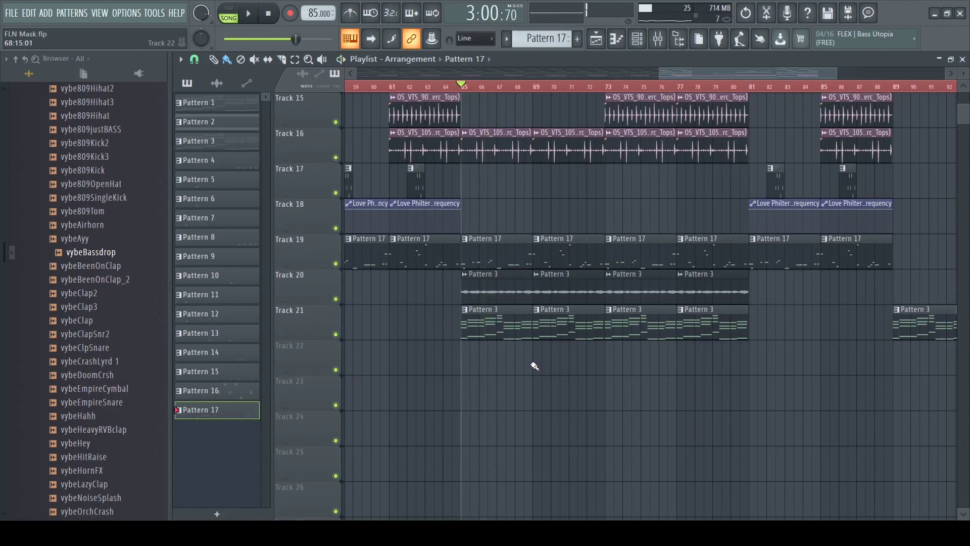
Step: Solo Track 21 and play its Pattern 3 note clips from bar 65
right_click(335, 334)
key(space)
key(F6)
key(F6)
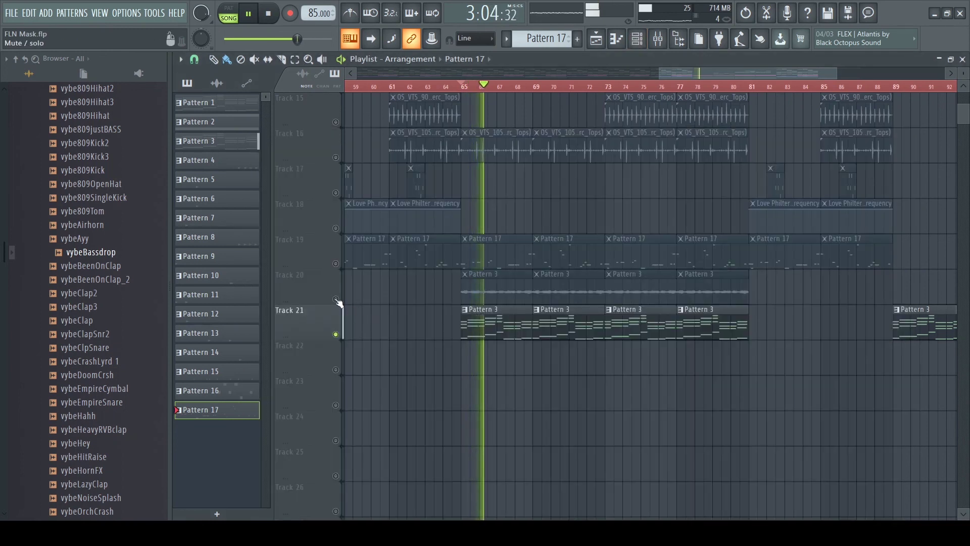
Step: Solo Track 20 instead and play its Pattern 3 audio clips from bar 65, stopping playback when done
right_click(335, 299)
key(space)
key(space)
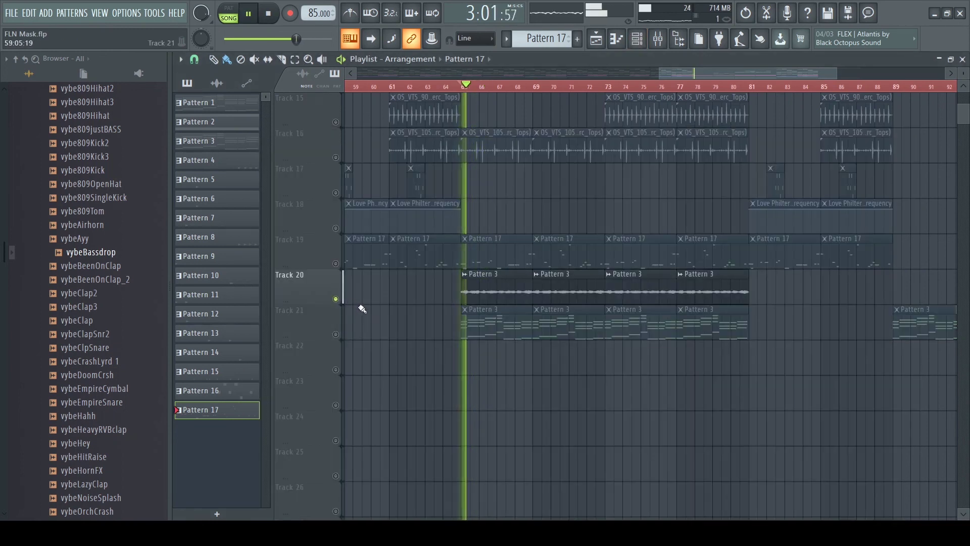
key(space)
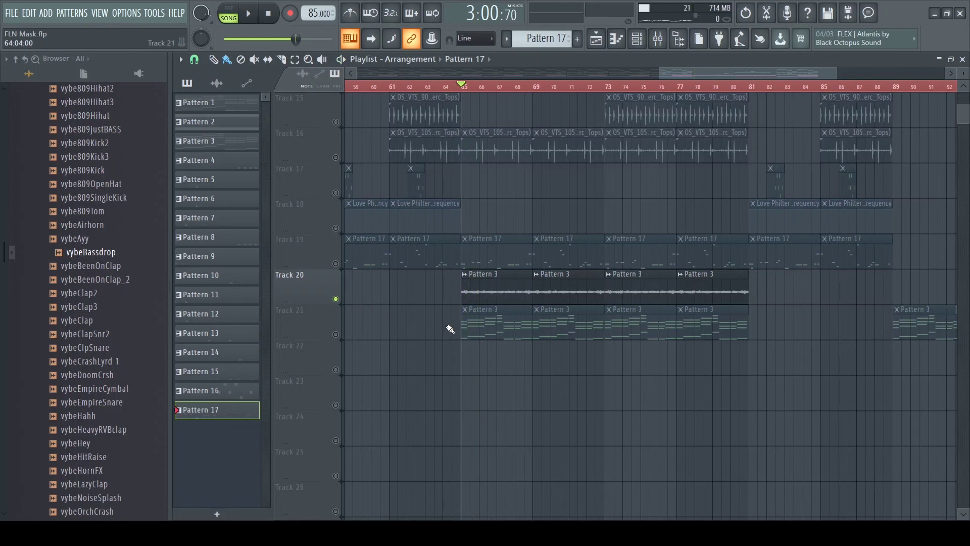
Step: Check the Tapex and Pattern 3 channels in the channel rack, make Pattern 3 the current pattern, and unsolo Track 20
key(F6)
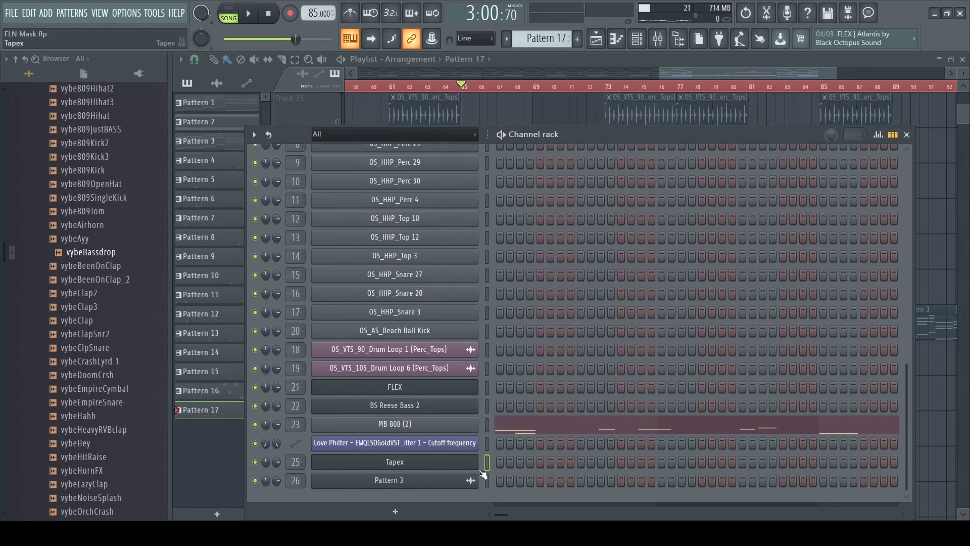
key(F6)
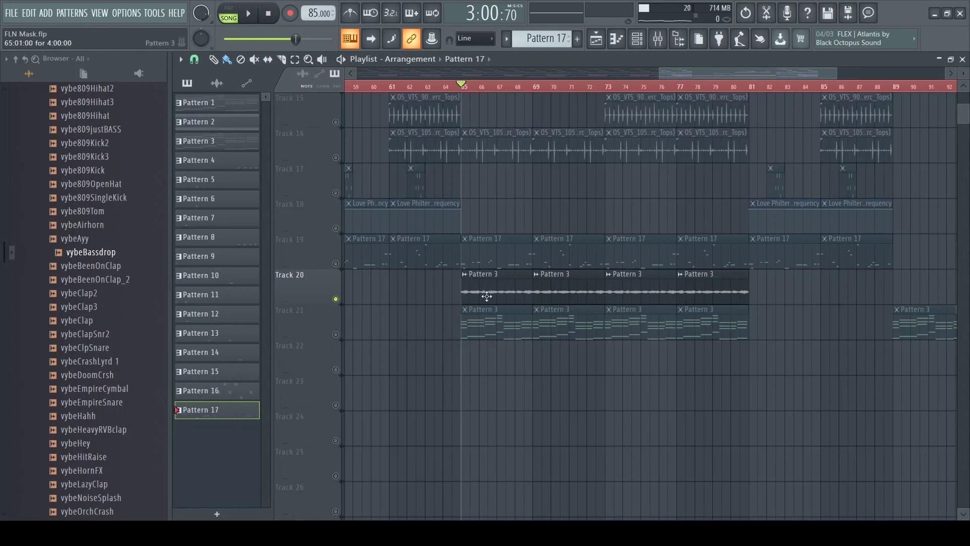
click(489, 328)
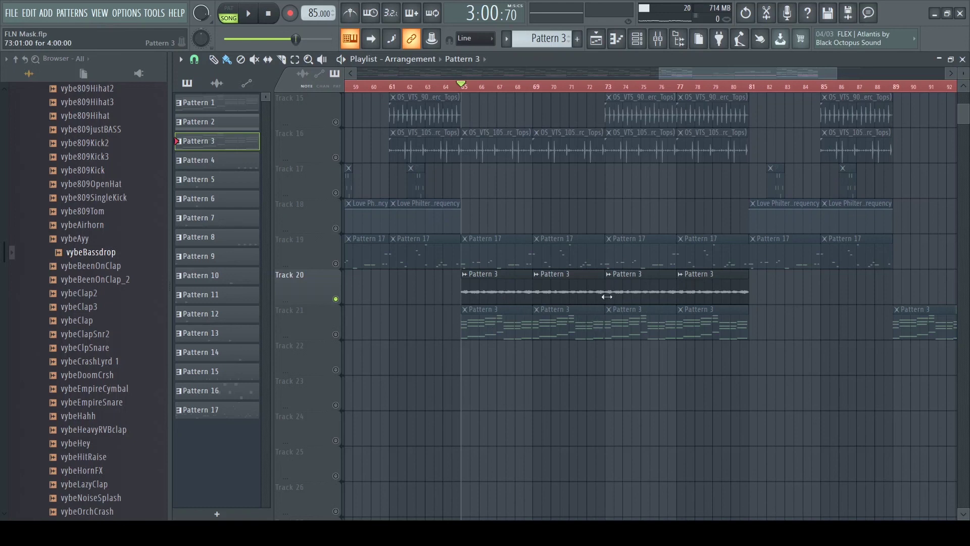
right_click(335, 299)
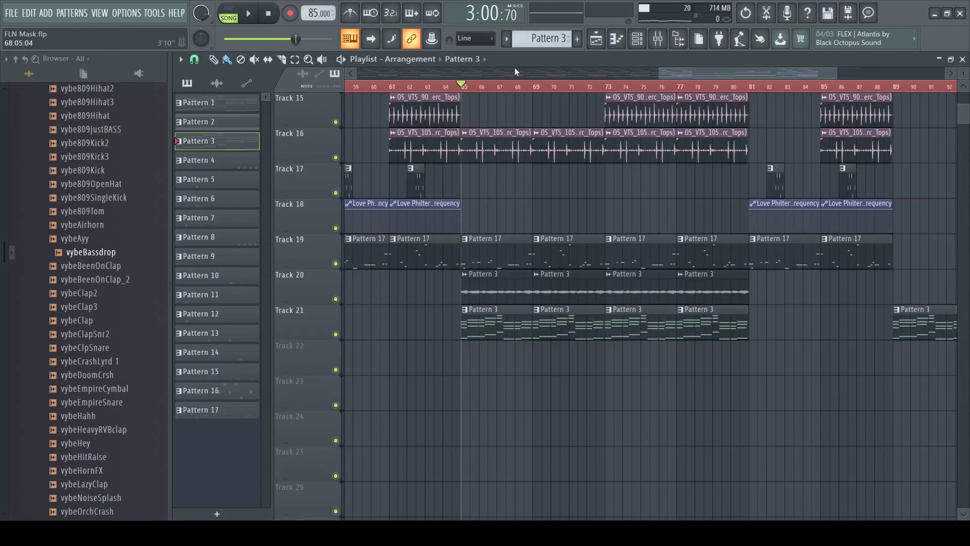
Step: Examine which tracks drop out during the Pattern 3 section and compare them with the preceding bars from about bar 40
mouse_move(675, 74)
mouse_down()
mouse_move(808, 71)
mouse_move(617, 71)
mouse_move(665, 68)
mouse_up()
scroll(715, 223, up, 11)
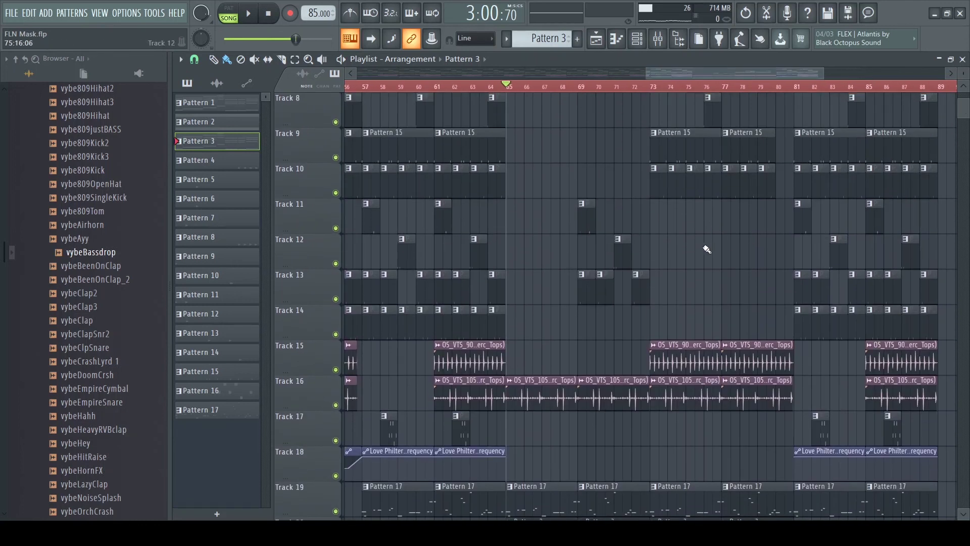
scroll(711, 243, up, 2)
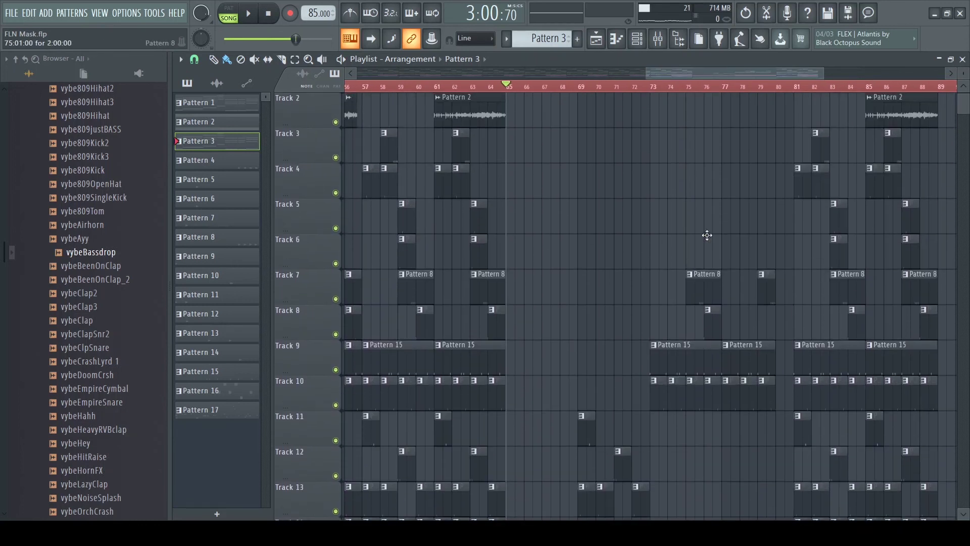
scroll(707, 235, up, 1)
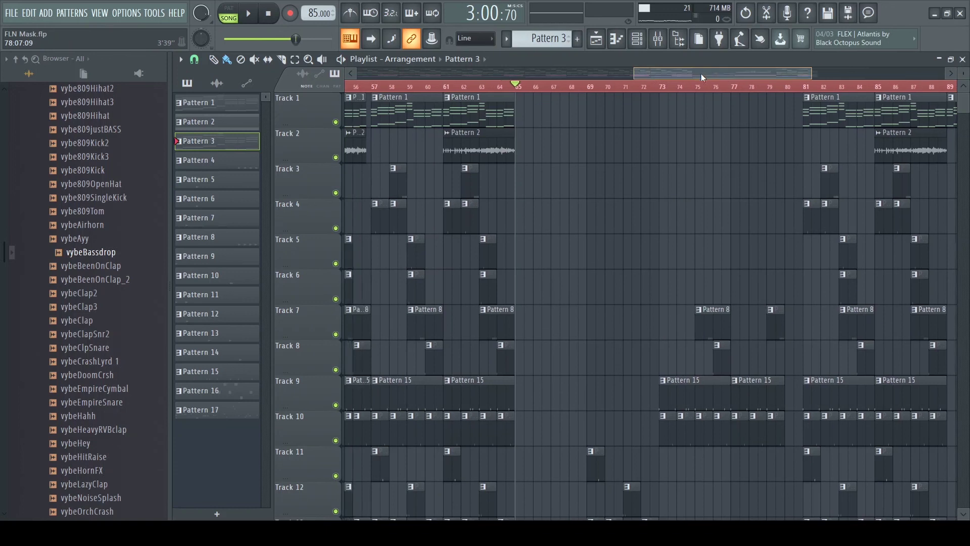
drag(711, 74, 638, 63)
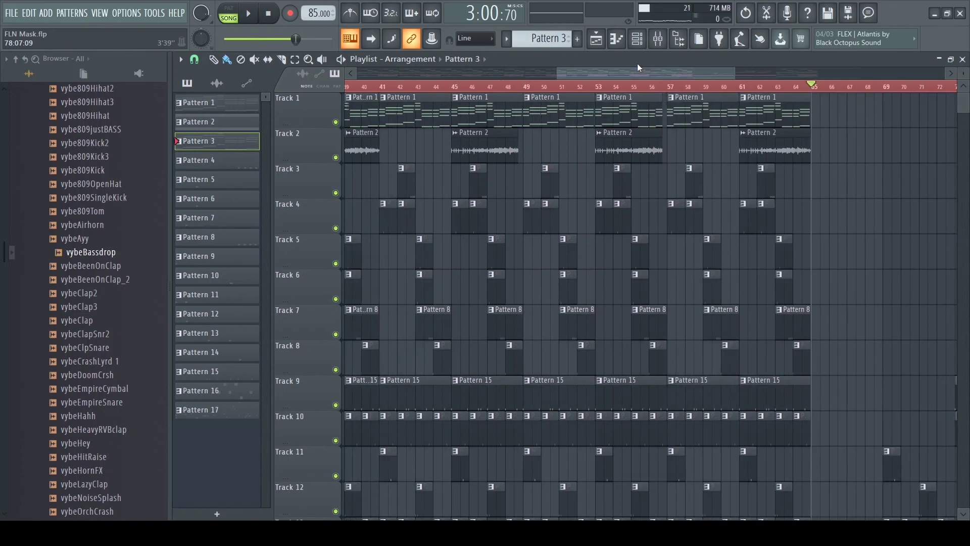